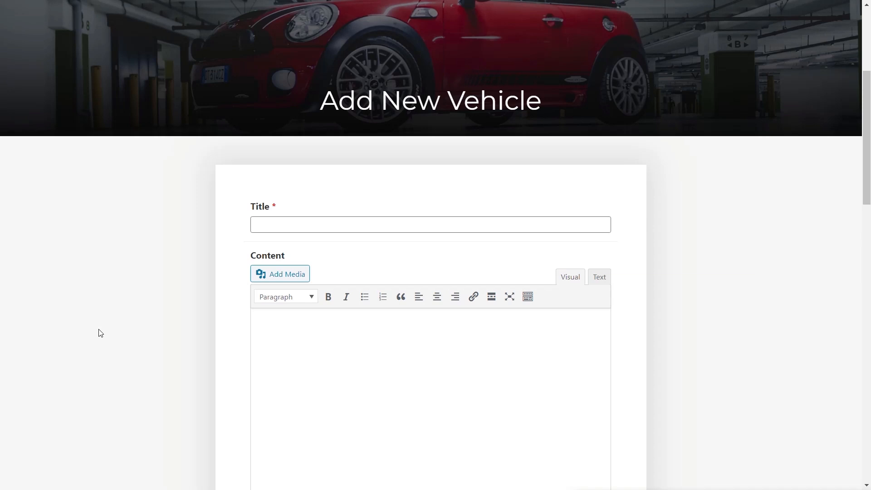
Scroll through the Add New Vehicle frontend form to examine its fields.
{"action": "left_click", "coordinate": [294, 224]}
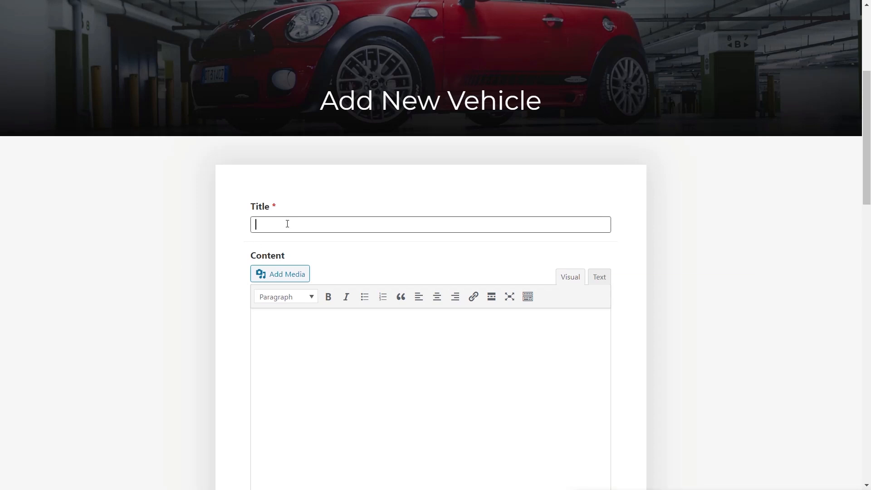
{"action": "scroll", "coordinate": [179, 309], "scroll_direction": "down", "scroll_amount": 1}
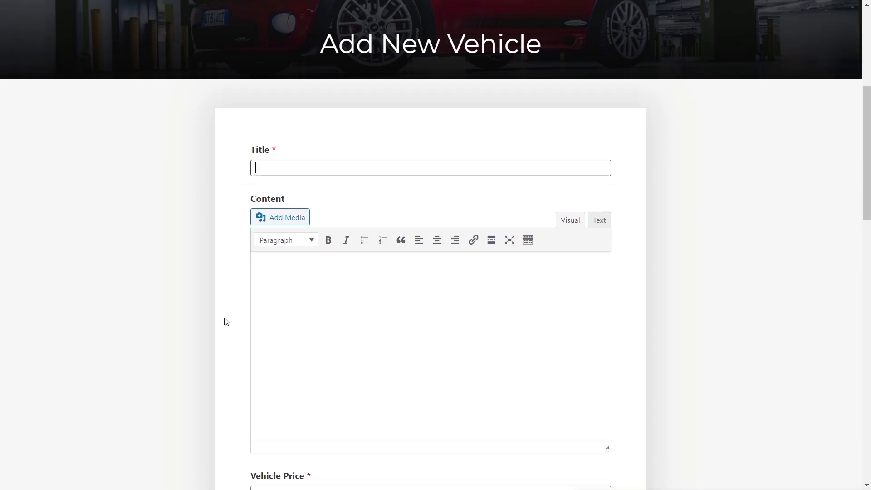
{"action": "scroll", "coordinate": [226, 321], "scroll_direction": "down", "scroll_amount": 3}
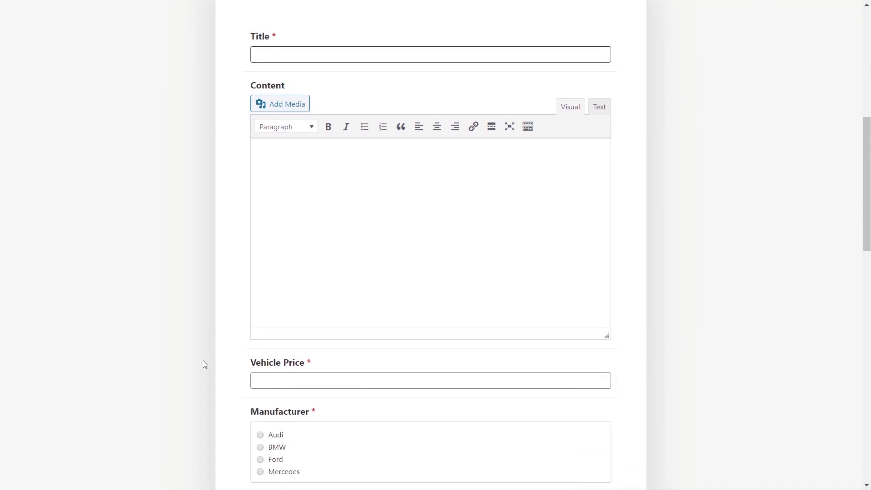
{"action": "scroll", "coordinate": [202, 362], "scroll_direction": "down", "scroll_amount": 3}
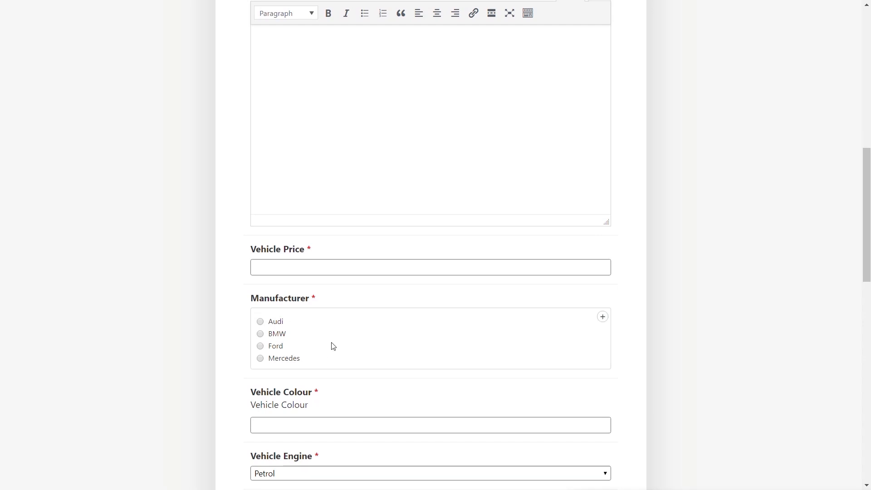
{"action": "scroll", "coordinate": [222, 345], "scroll_direction": "down", "scroll_amount": 5}
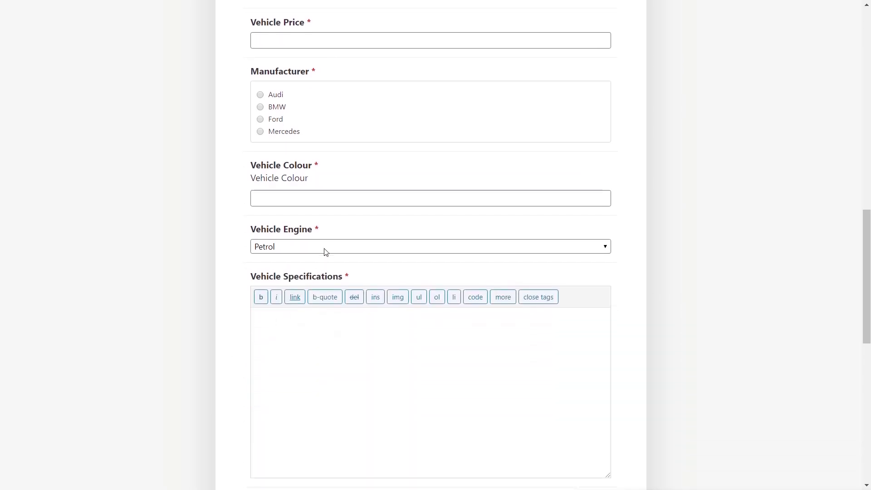
{"action": "left_click", "coordinate": [325, 251]}
{"action": "left_click", "coordinate": [196, 260]}
{"action": "scroll", "coordinate": [196, 263], "scroll_direction": "down", "scroll_amount": 5}
{"action": "scroll", "coordinate": [197, 266], "scroll_direction": "down", "scroll_amount": 3}
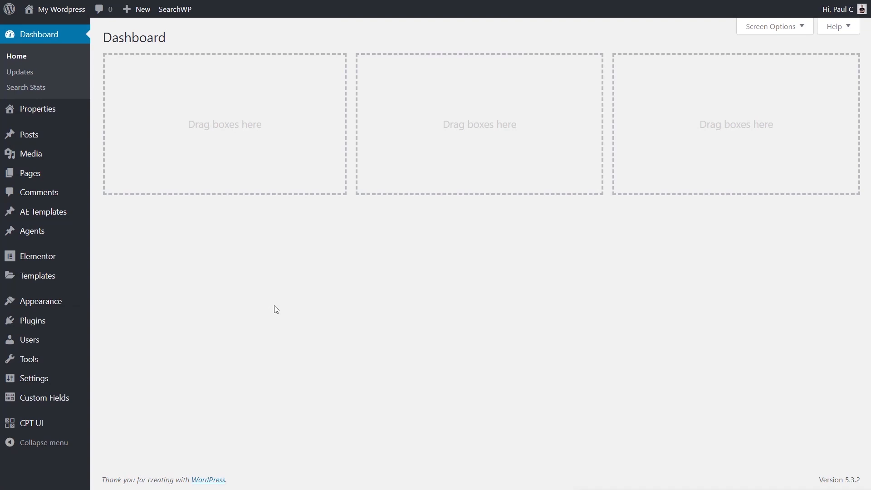
Open the Property Details field group and expand the Property Type field's settings.
{"action": "mouse_move", "coordinate": [55, 399]}
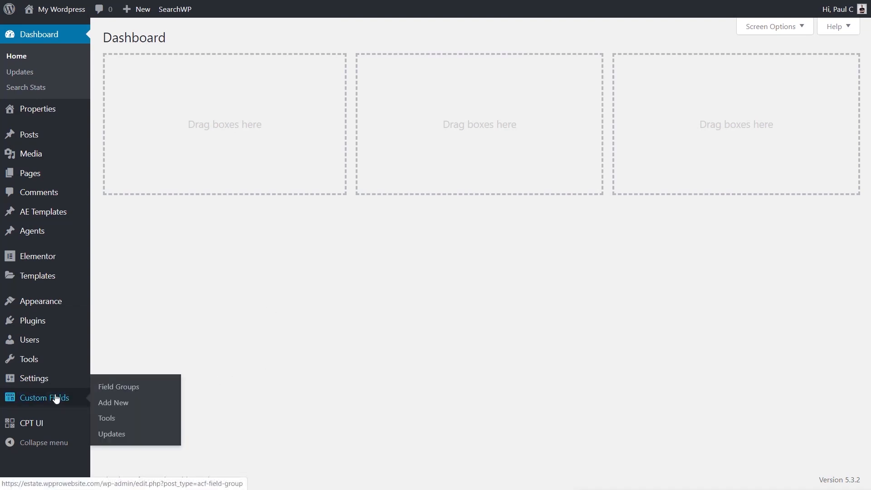
{"action": "left_click", "coordinate": [123, 393]}
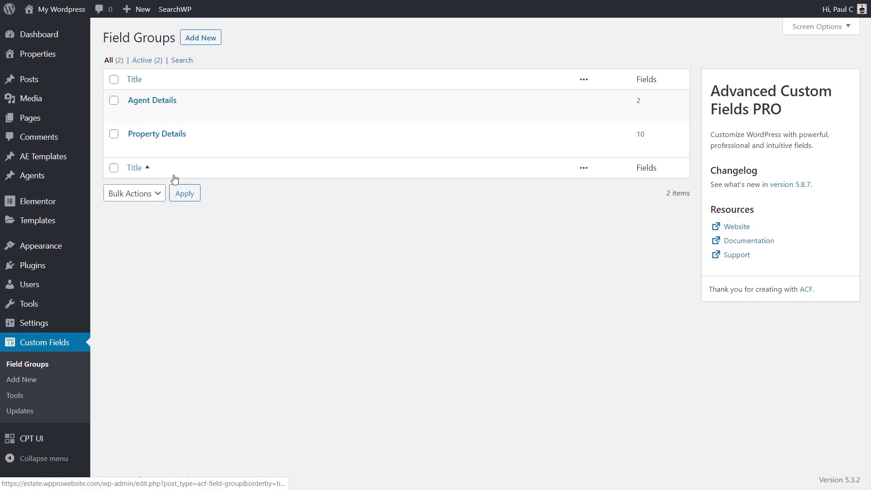
{"action": "left_click", "coordinate": [147, 135]}
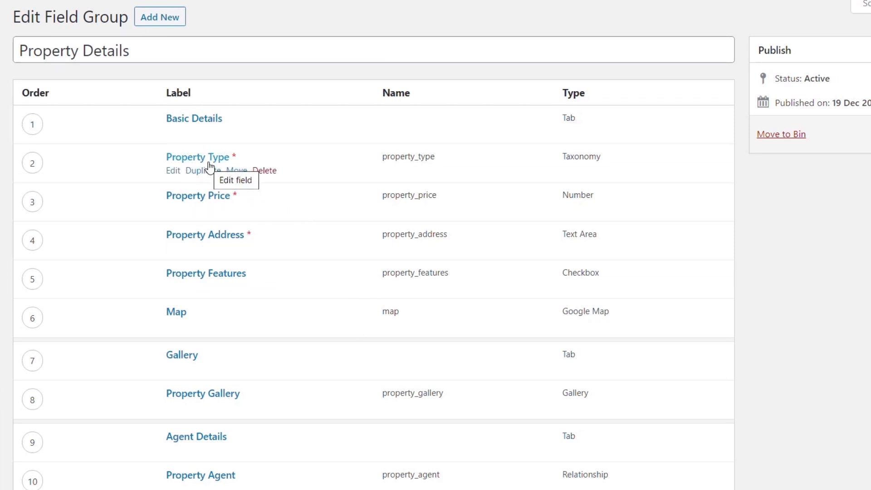
{"action": "left_click_drag", "start_coordinate": [561, 156], "coordinate": [602, 156]}
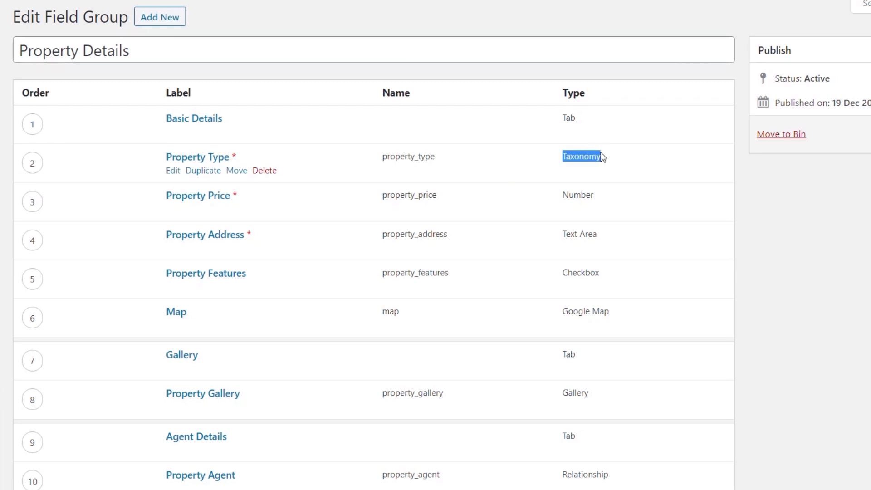
{"action": "left_click", "coordinate": [199, 158]}
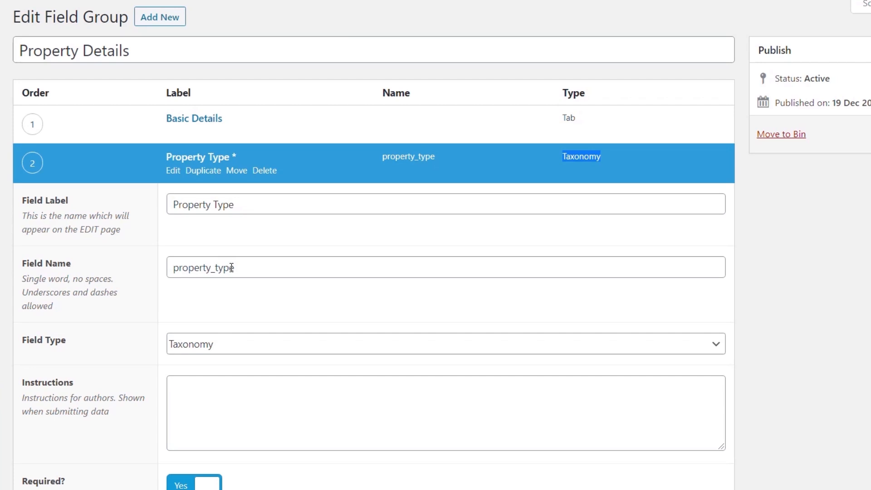
Review the Property Type field's taxonomy, appearance and term settings, then collapse the field.
{"action": "scroll", "coordinate": [535, 330], "scroll_direction": "down", "scroll_amount": 1}
{"action": "scroll", "coordinate": [535, 330], "scroll_direction": "down", "scroll_amount": 9}
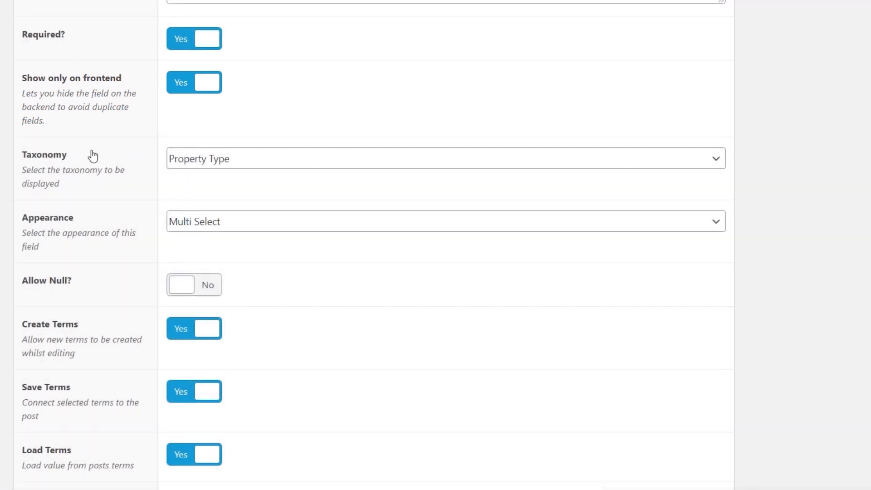
{"action": "left_click", "coordinate": [257, 163]}
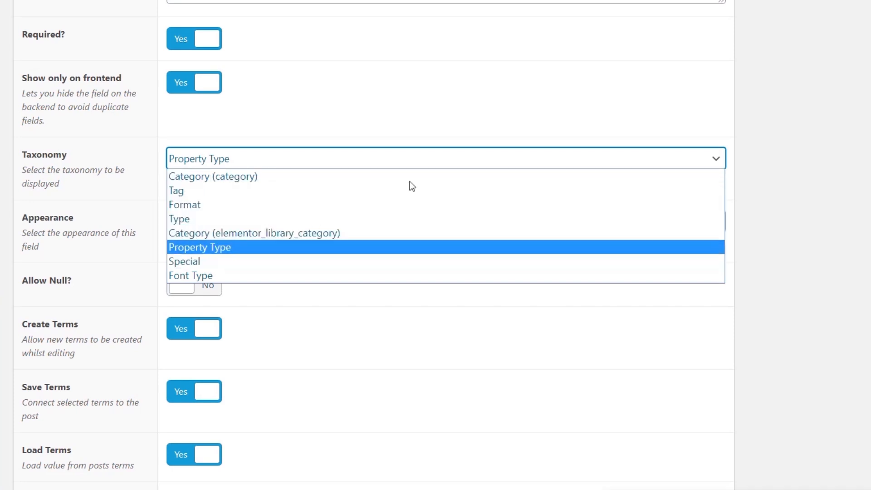
{"action": "left_click", "coordinate": [816, 118]}
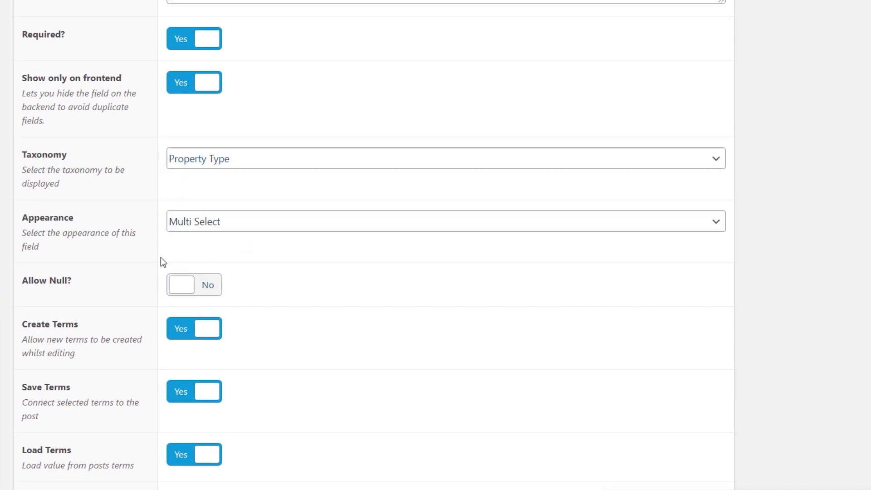
{"action": "left_click", "coordinate": [200, 230]}
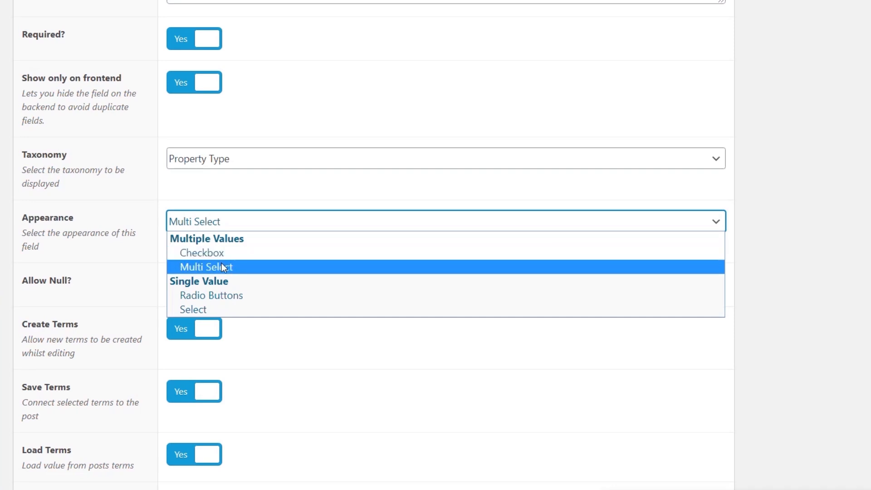
{"action": "left_click", "coordinate": [789, 243]}
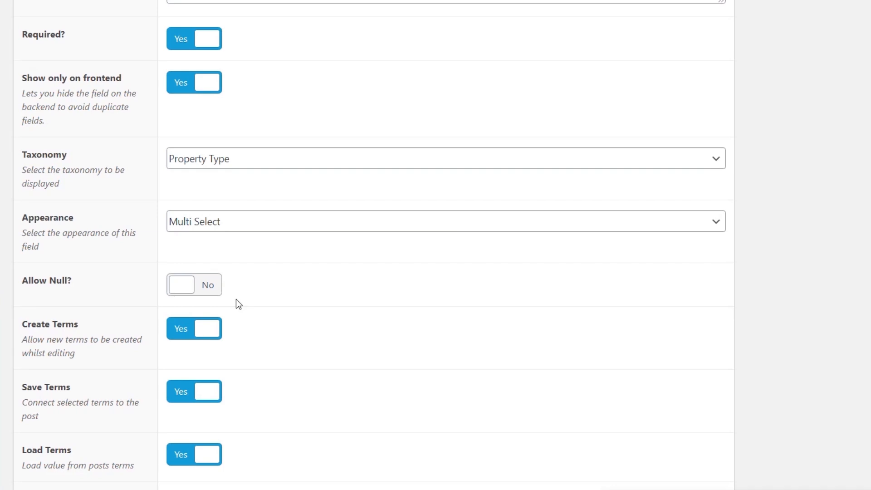
{"action": "scroll", "coordinate": [303, 299], "scroll_direction": "down", "scroll_amount": 2}
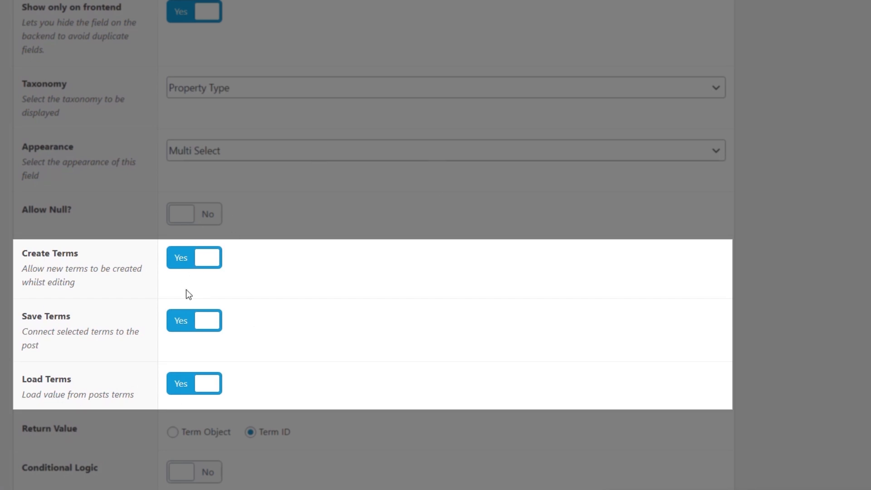
{"action": "scroll", "coordinate": [378, 345], "scroll_direction": "down", "scroll_amount": 1}
{"action": "scroll", "coordinate": [380, 348], "scroll_direction": "down", "scroll_amount": 4}
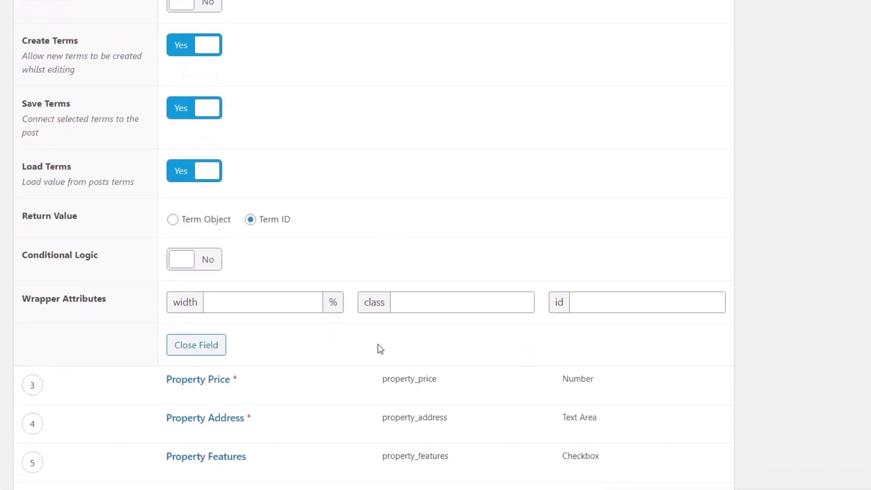
{"action": "scroll", "coordinate": [380, 341], "scroll_direction": "up", "scroll_amount": 8}
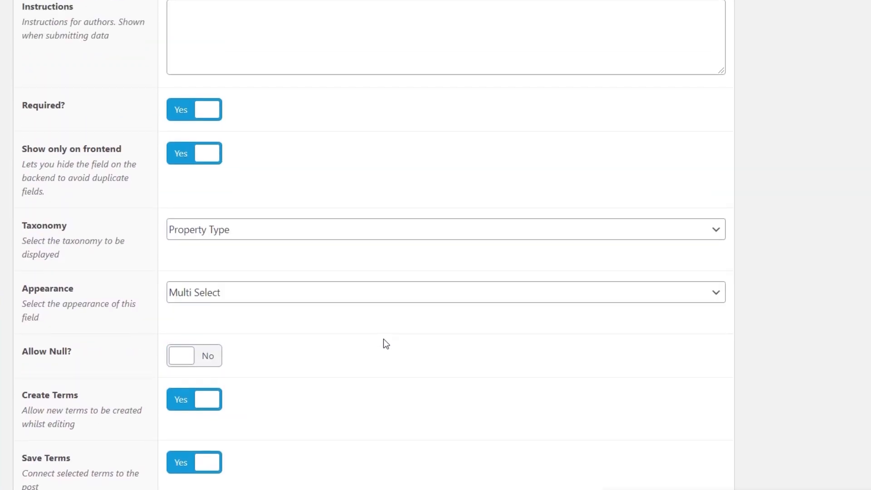
{"action": "scroll", "coordinate": [383, 343], "scroll_direction": "up", "scroll_amount": 6}
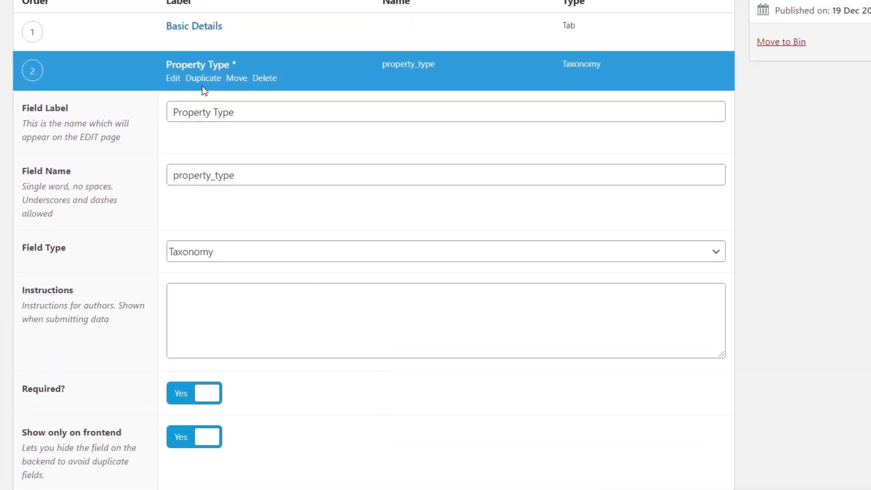
{"action": "left_click", "coordinate": [200, 69]}
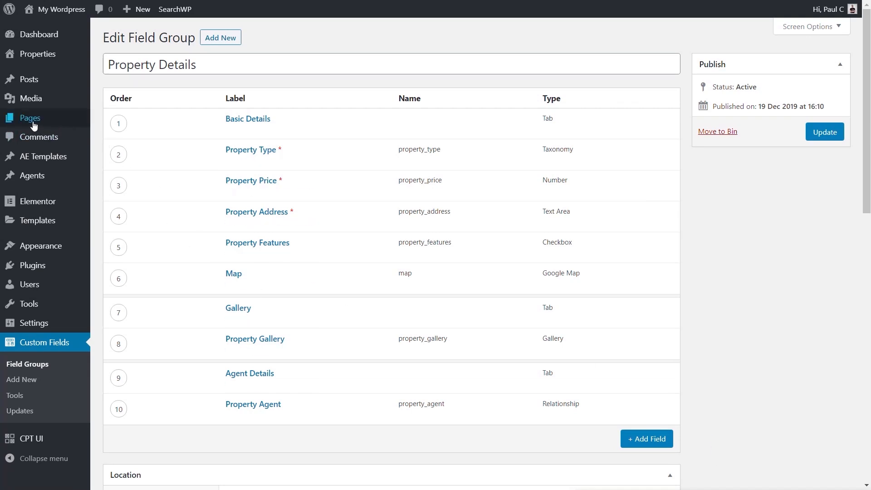
Open the Submit New Property page in Elementor and add an ACF Frontend Form widget below the heading.
{"action": "mouse_move", "coordinate": [33, 125]}
{"action": "left_click", "coordinate": [124, 122]}
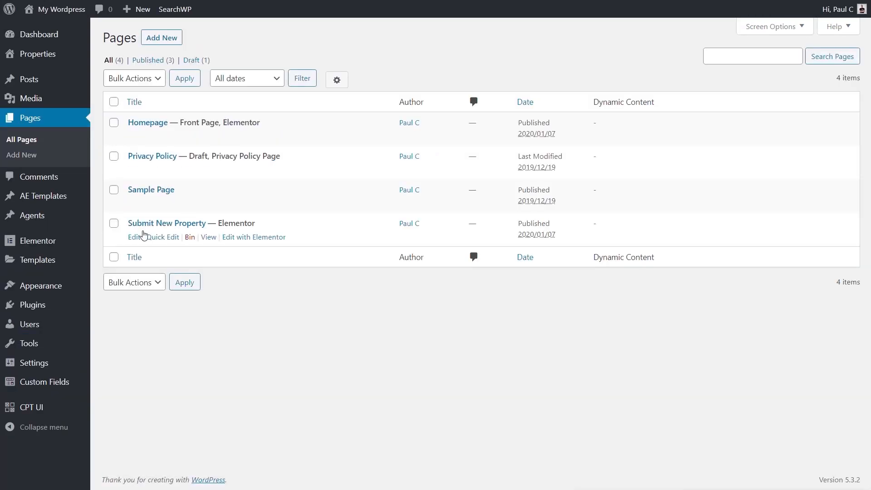
{"action": "left_click", "coordinate": [252, 239]}
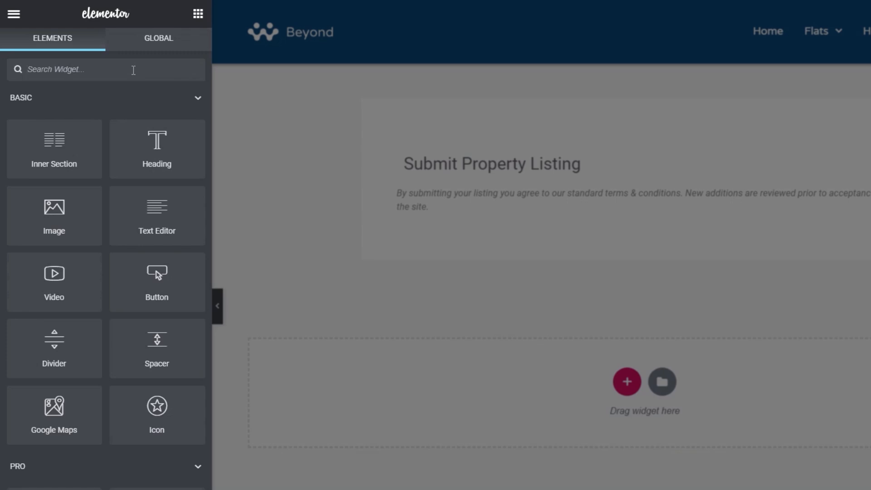
{"action": "type", "text": "front"}
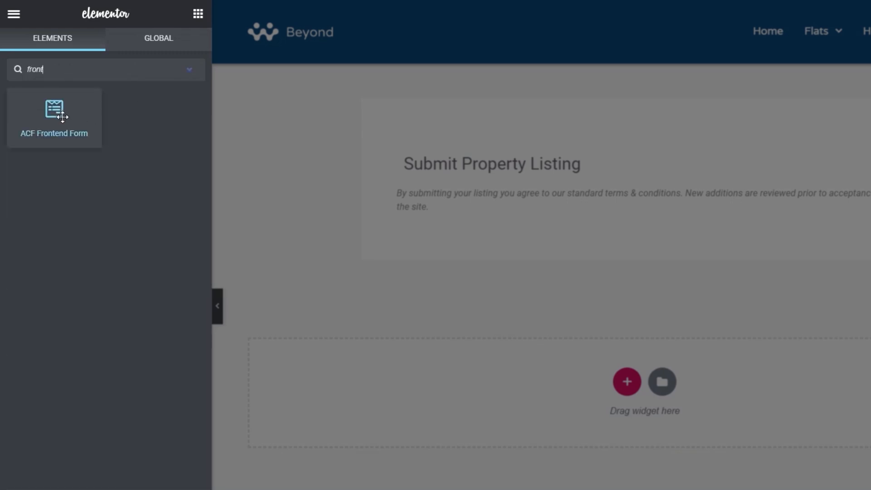
{"action": "left_click_drag", "start_coordinate": [62, 117], "coordinate": [458, 208]}
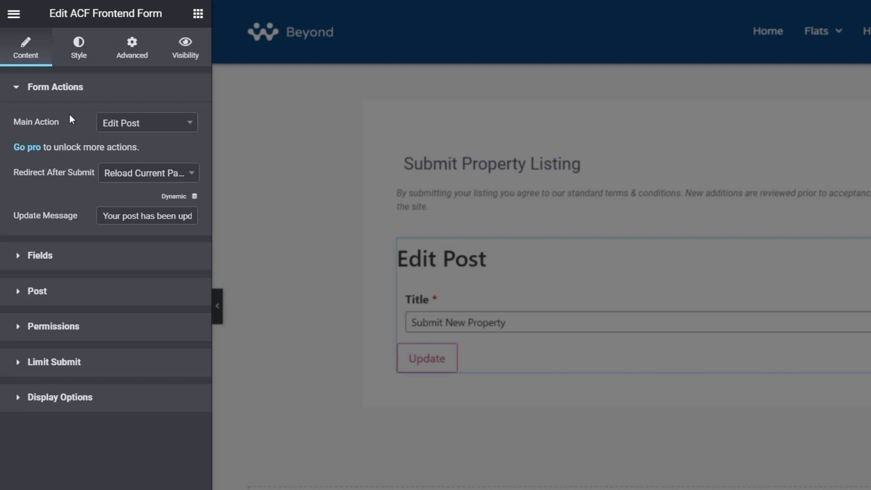
Set the form's main action to New Post and its redirect after submit to New Post Url.
{"action": "left_click", "coordinate": [154, 127]}
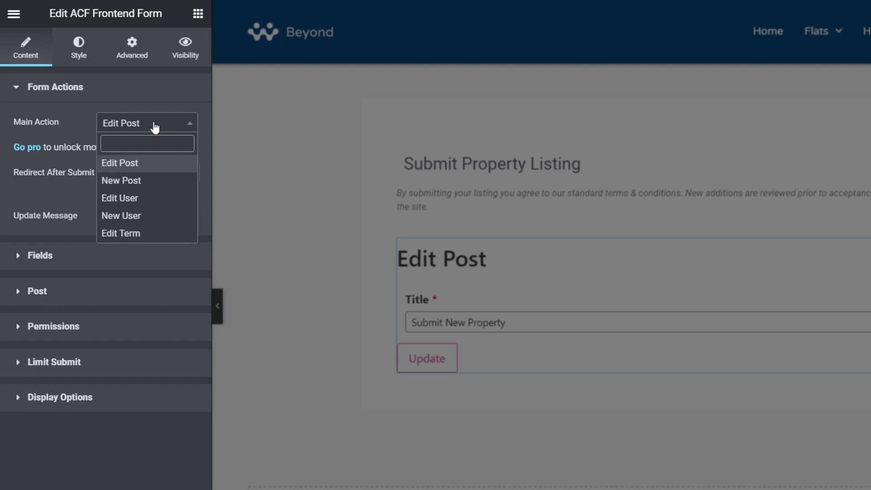
{"action": "left_click", "coordinate": [142, 183]}
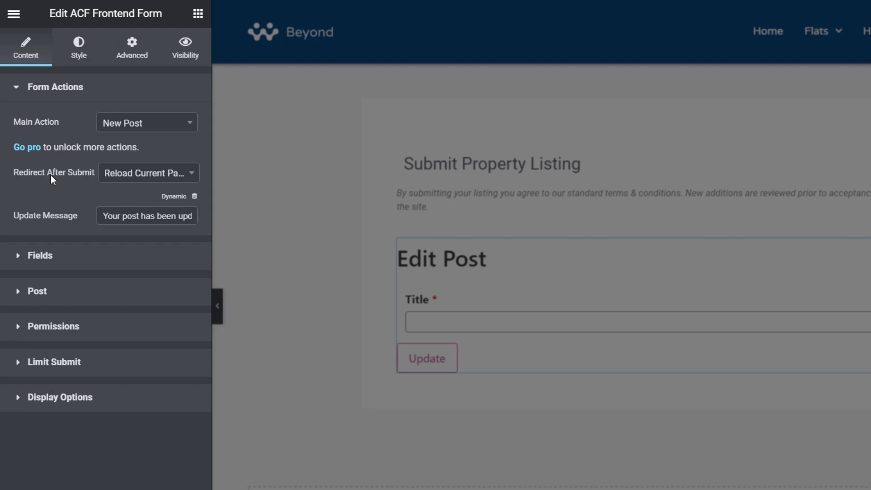
{"action": "left_click", "coordinate": [147, 173]}
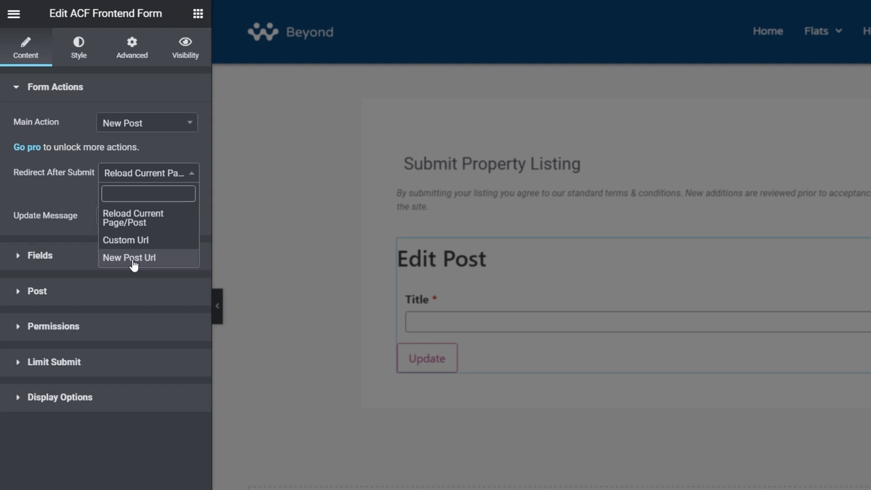
{"action": "left_click", "coordinate": [134, 259]}
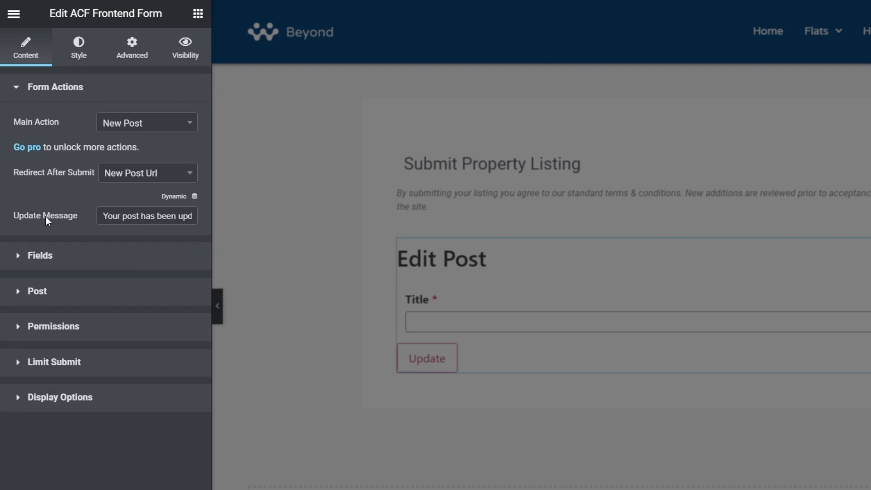
Clear the form title in the widget's Fields section.
{"action": "left_click_drag", "start_coordinate": [103, 216], "coordinate": [209, 216]}
{"action": "left_click", "coordinate": [182, 219]}
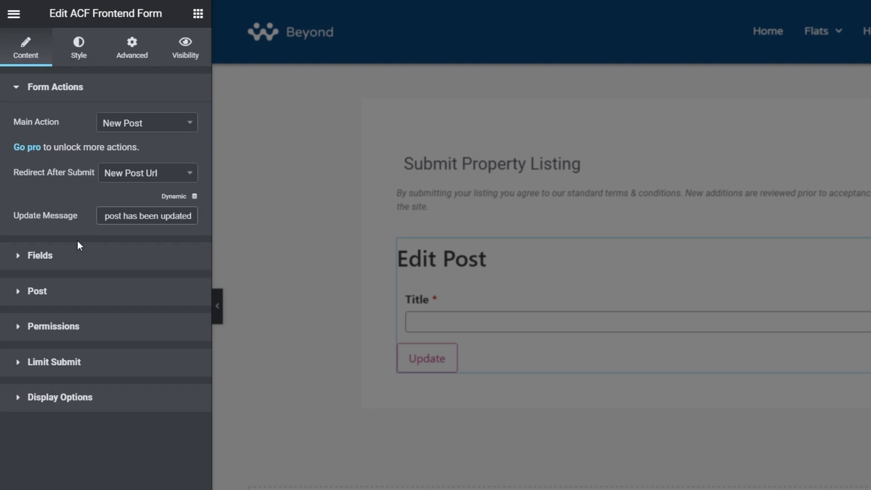
{"action": "left_click", "coordinate": [52, 256]}
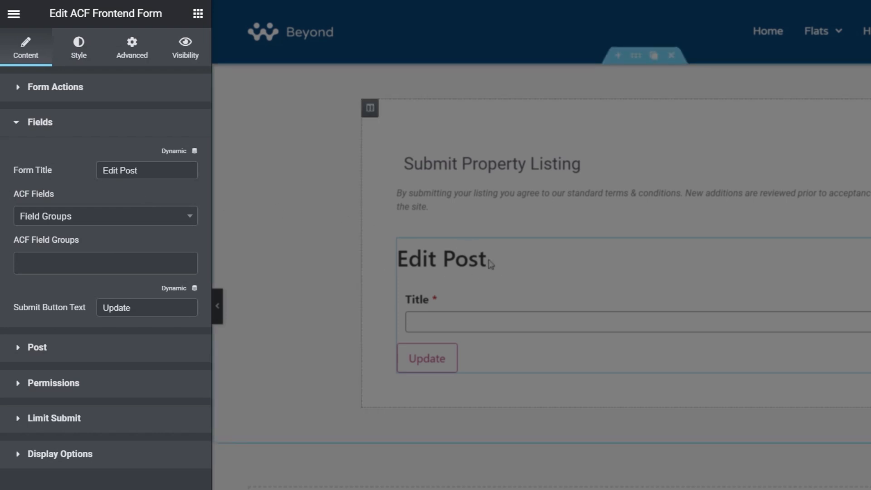
{"action": "left_click_drag", "start_coordinate": [166, 171], "coordinate": [82, 175]}
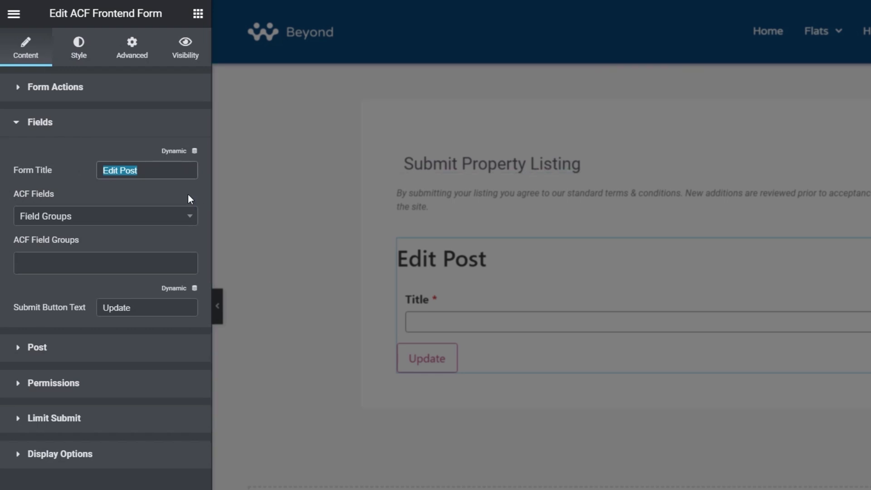
{"action": "key", "text": "BackSpace"}
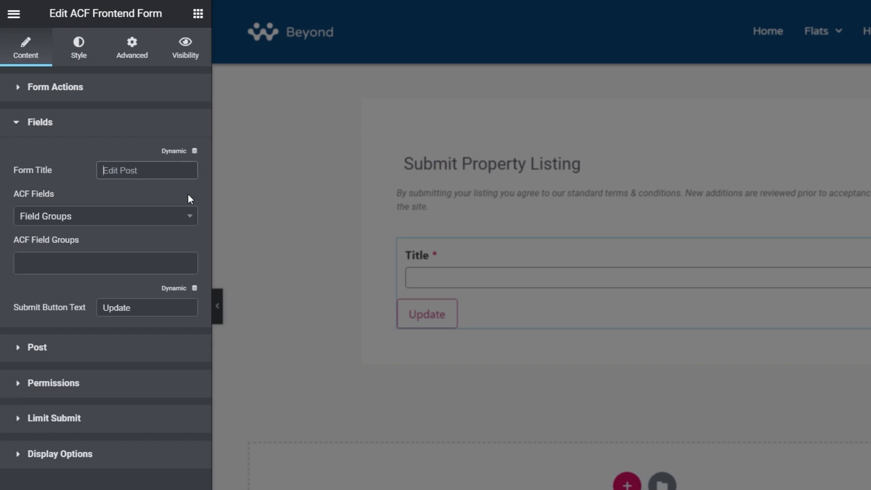
Browse the available ACF field groups and the individual fields offered for the form.
{"action": "left_click", "coordinate": [68, 223]}
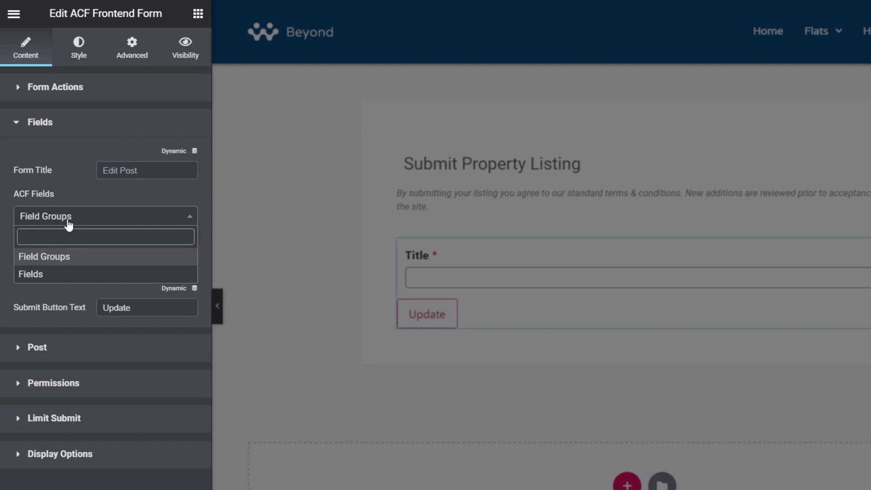
{"action": "left_click", "coordinate": [64, 262]}
{"action": "left_click", "coordinate": [70, 267]}
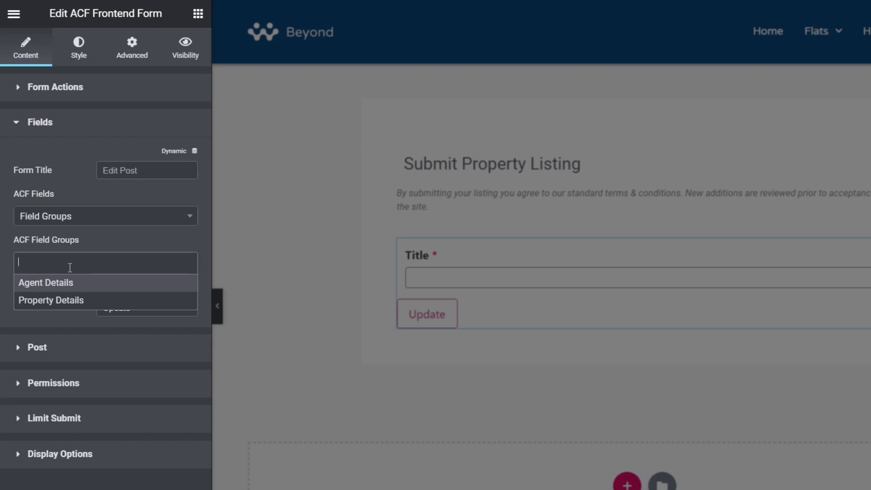
{"action": "left_click", "coordinate": [73, 218]}
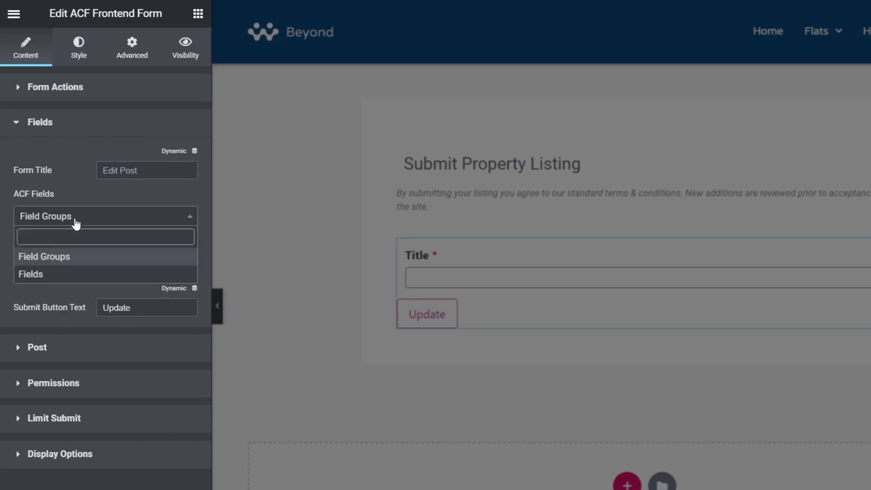
{"action": "left_click", "coordinate": [44, 275]}
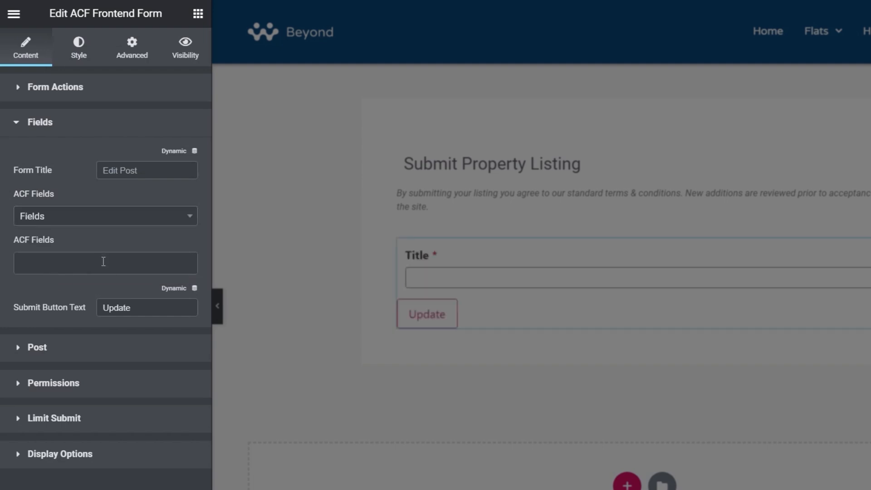
{"action": "left_click", "coordinate": [103, 261]}
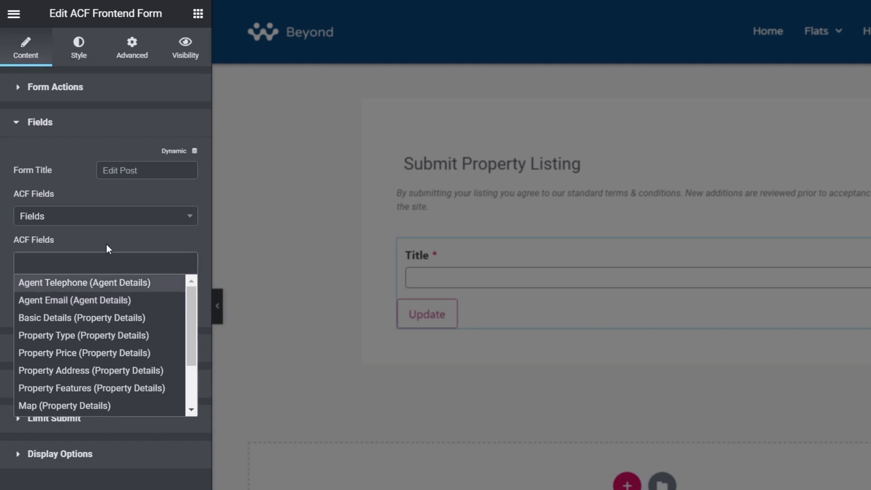
Add the Property Details field group to the form's ACF fields.
{"action": "left_click", "coordinate": [113, 216]}
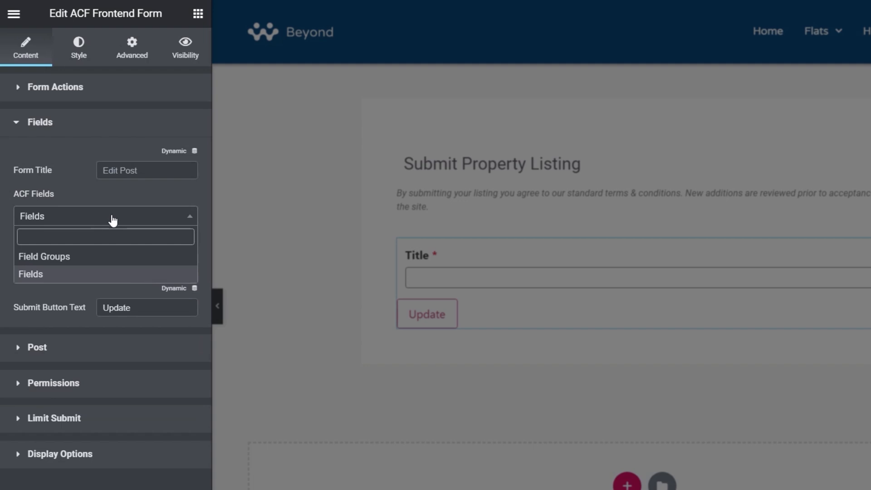
{"action": "left_click", "coordinate": [46, 258]}
{"action": "left_click", "coordinate": [106, 261]}
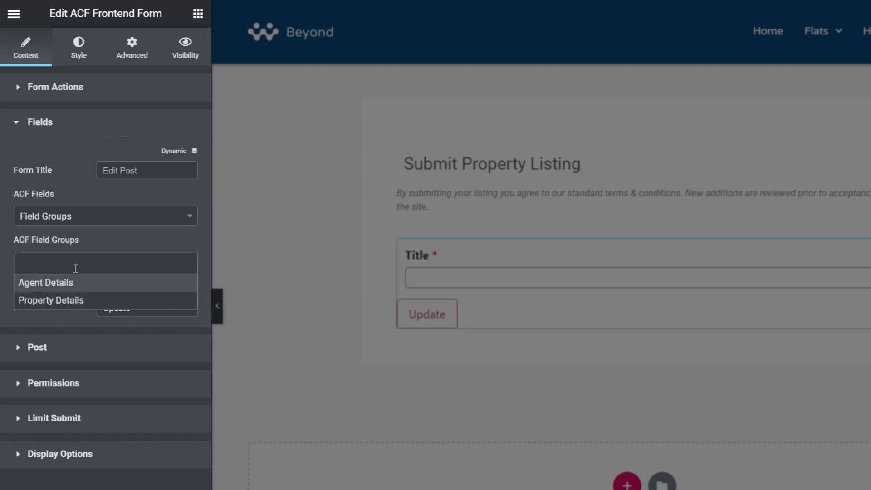
{"action": "left_click", "coordinate": [64, 301]}
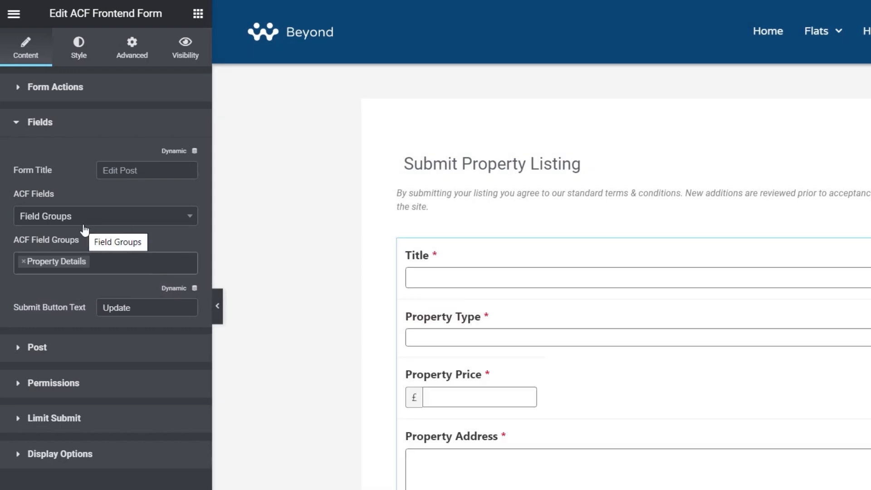
Set the form's submit button text to Add New.
{"action": "scroll", "coordinate": [348, 382], "scroll_direction": "down", "scroll_amount": 2}
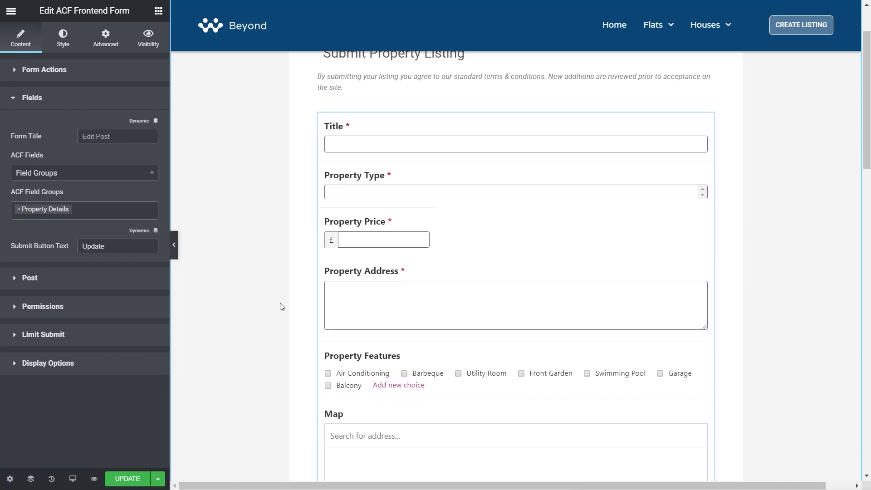
{"action": "scroll", "coordinate": [281, 306], "scroll_direction": "down", "scroll_amount": 10}
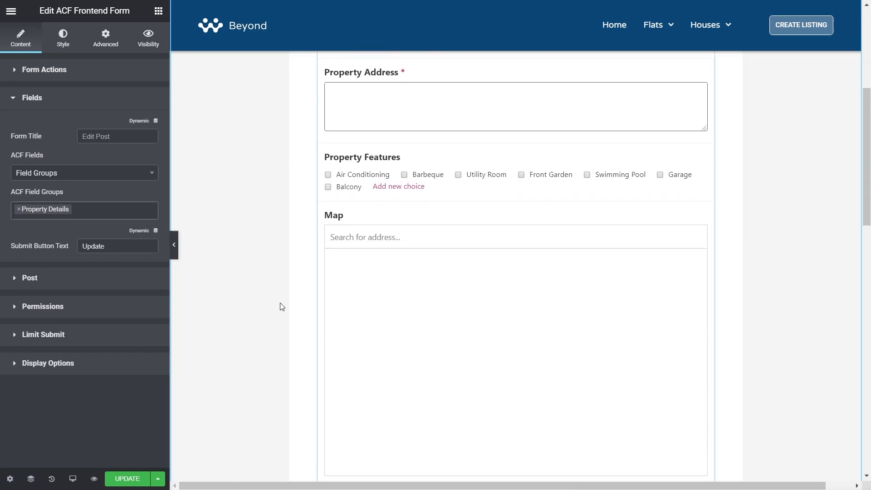
{"action": "scroll", "coordinate": [281, 307], "scroll_direction": "down", "scroll_amount": 6}
{"action": "scroll", "coordinate": [281, 307], "scroll_direction": "up", "scroll_amount": 6}
{"action": "scroll", "coordinate": [281, 307], "scroll_direction": "up", "scroll_amount": 10}
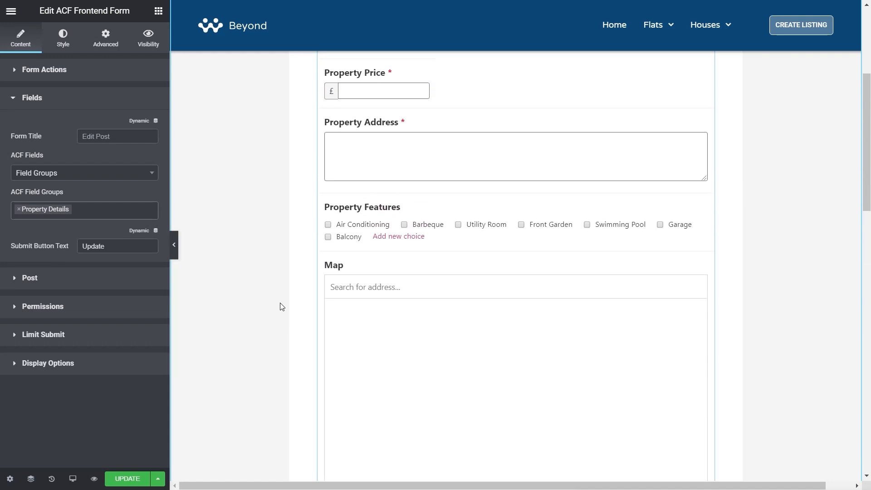
{"action": "scroll", "coordinate": [281, 307], "scroll_direction": "up", "scroll_amount": 2}
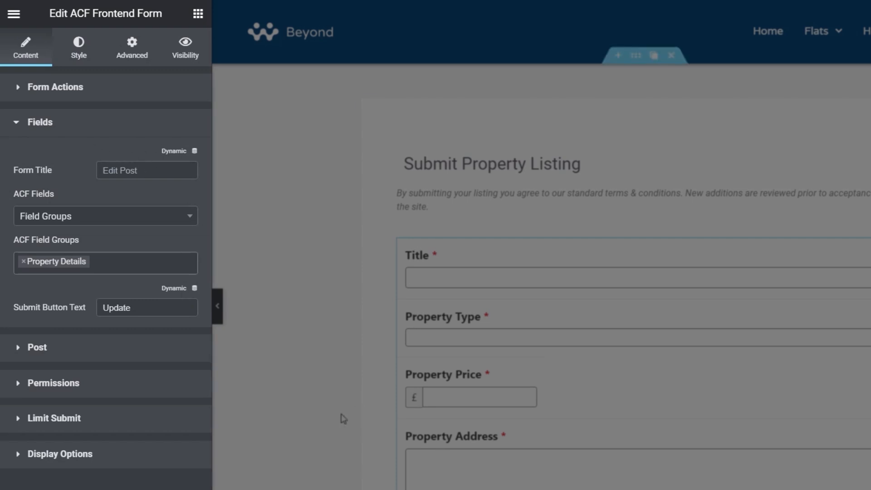
{"action": "left_click_drag", "start_coordinate": [136, 310], "coordinate": [103, 309]}
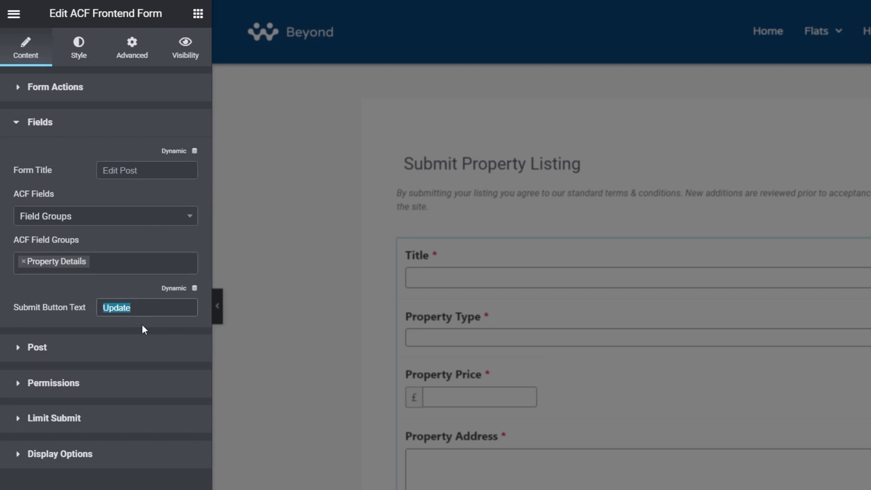
{"action": "type", "text": "Add New"}
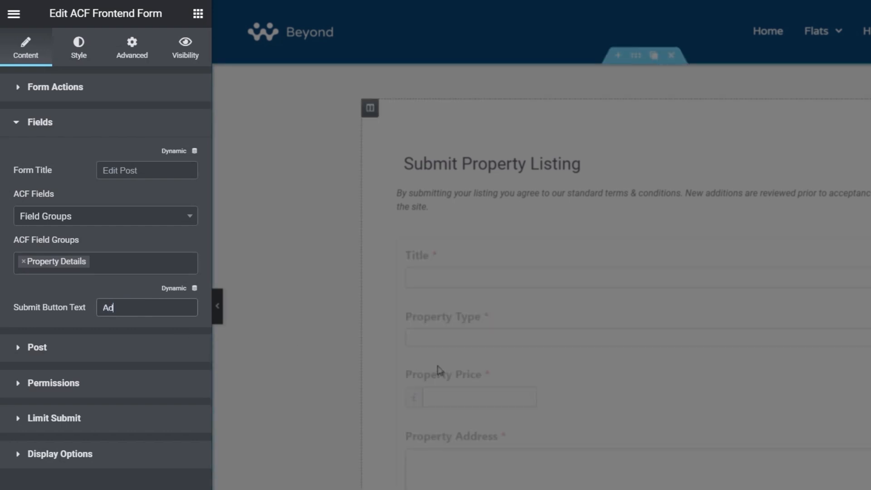
{"action": "scroll", "coordinate": [344, 402], "scroll_direction": "down", "scroll_amount": 10}
{"action": "scroll", "coordinate": [344, 403], "scroll_direction": "down", "scroll_amount": 2}
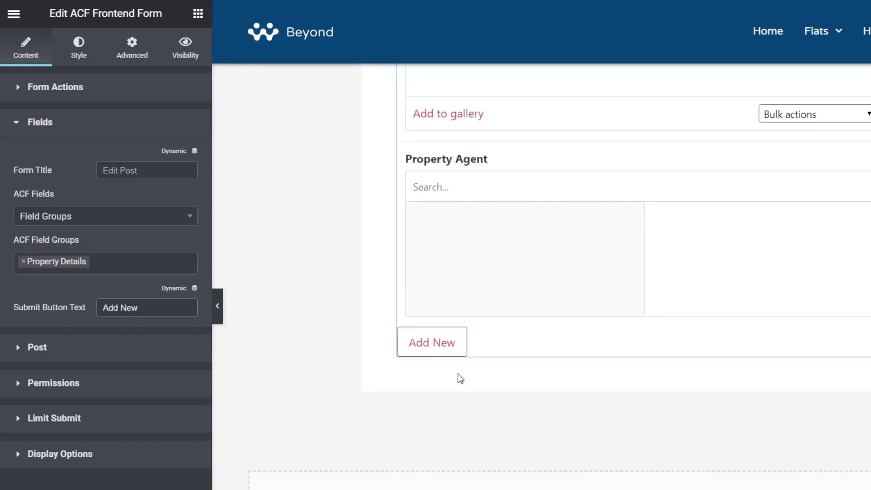
{"action": "scroll", "coordinate": [343, 382], "scroll_direction": "up", "scroll_amount": 4}
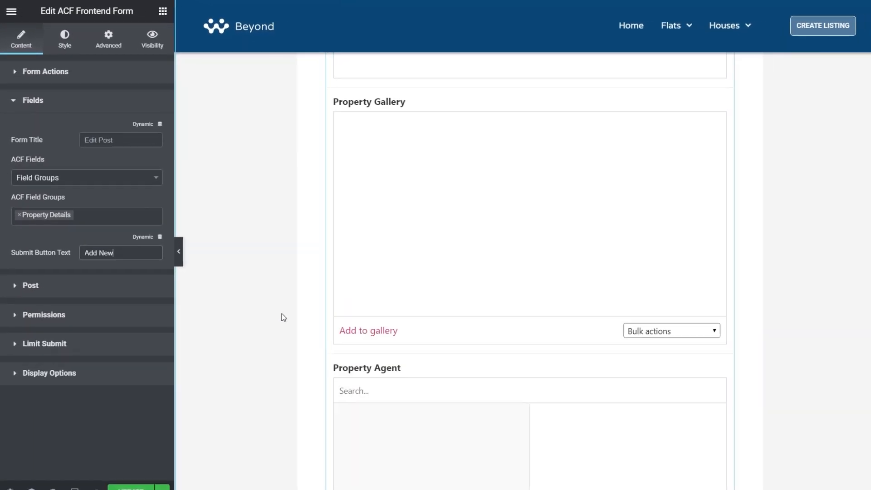
{"action": "scroll", "coordinate": [281, 313], "scroll_direction": "up", "scroll_amount": 8}
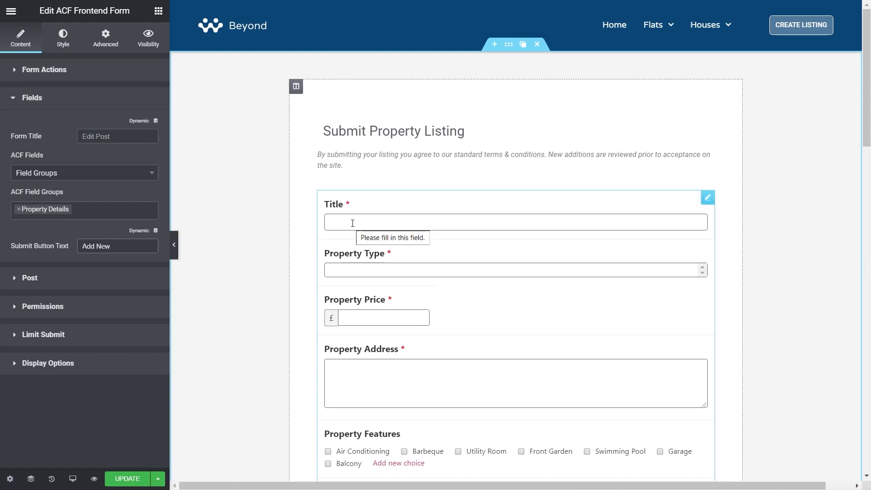
Use the default post content field and the default featured image field in the form's post settings.
{"action": "left_click", "coordinate": [40, 281]}
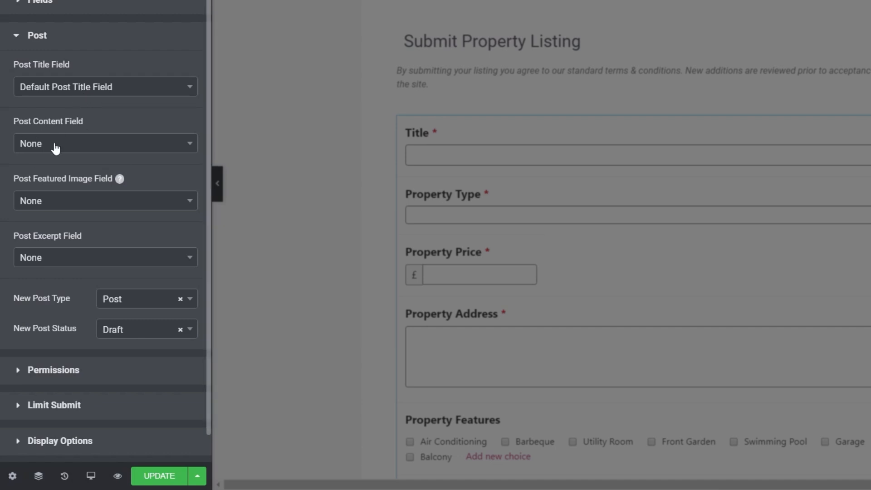
{"action": "left_click", "coordinate": [76, 149]}
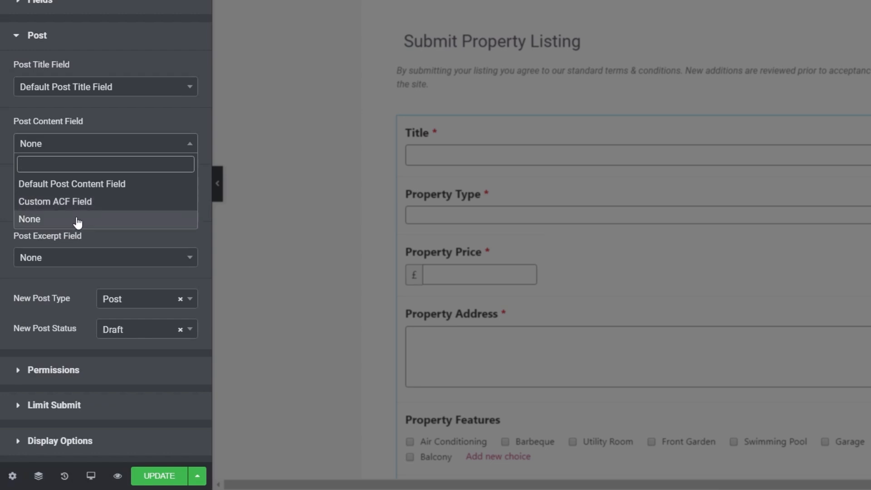
{"action": "left_click", "coordinate": [66, 183]}
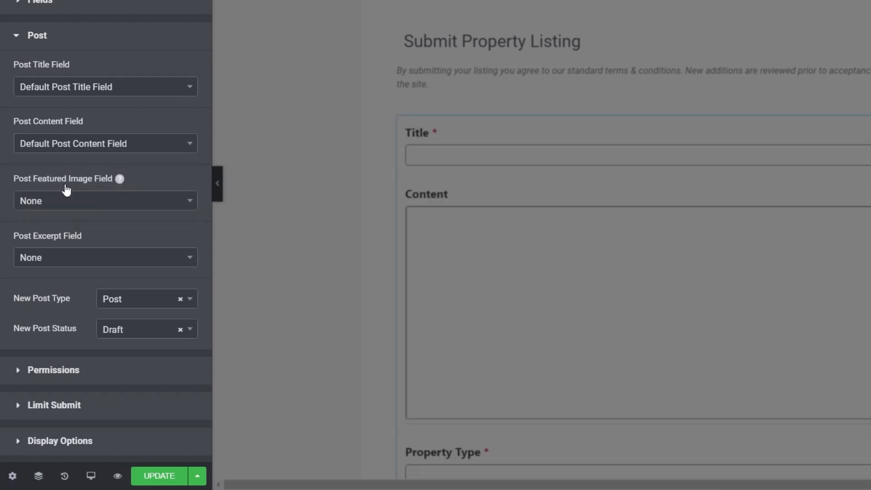
{"action": "left_click", "coordinate": [95, 201]}
{"action": "left_click", "coordinate": [67, 242]}
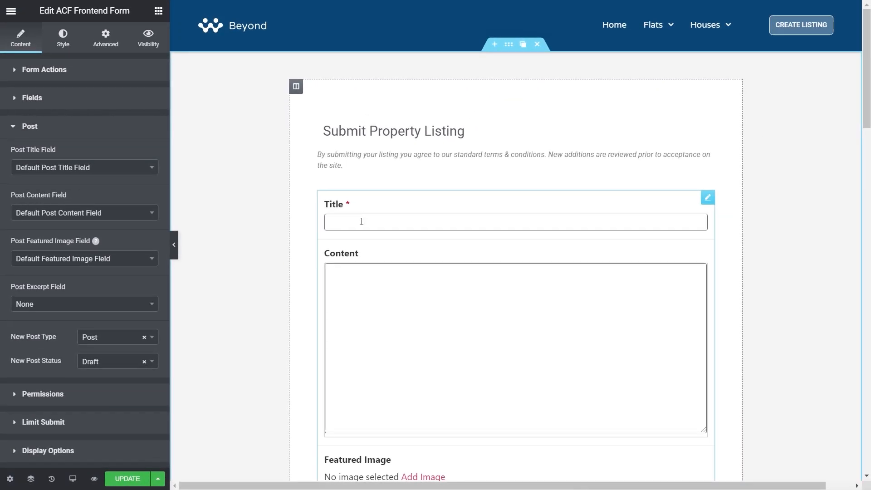
Set the new post type to Property and the new post status to Pending Review.
{"action": "scroll", "coordinate": [308, 358], "scroll_direction": "down", "scroll_amount": 5}
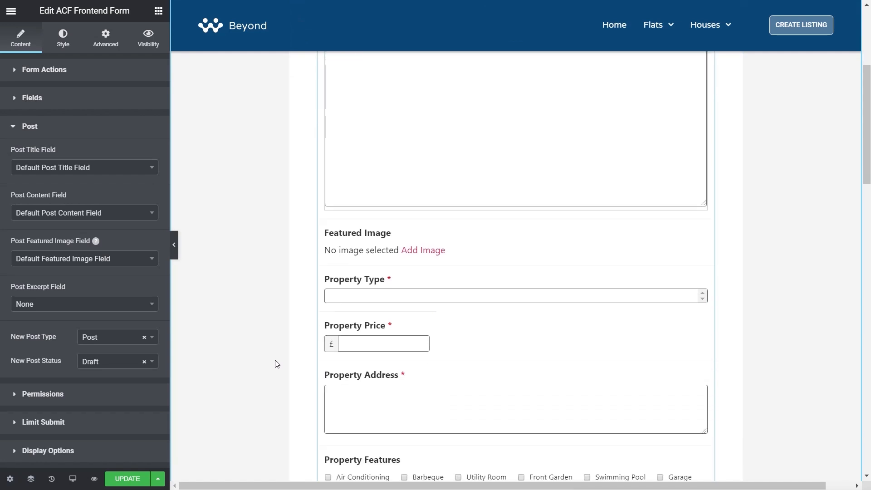
{"action": "scroll", "coordinate": [276, 363], "scroll_direction": "down", "scroll_amount": 1}
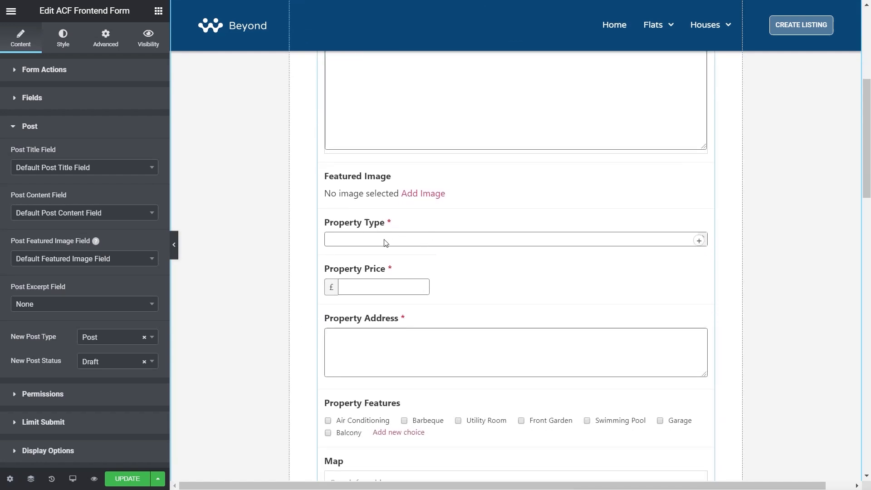
{"action": "scroll", "coordinate": [299, 268], "scroll_direction": "down", "scroll_amount": 4}
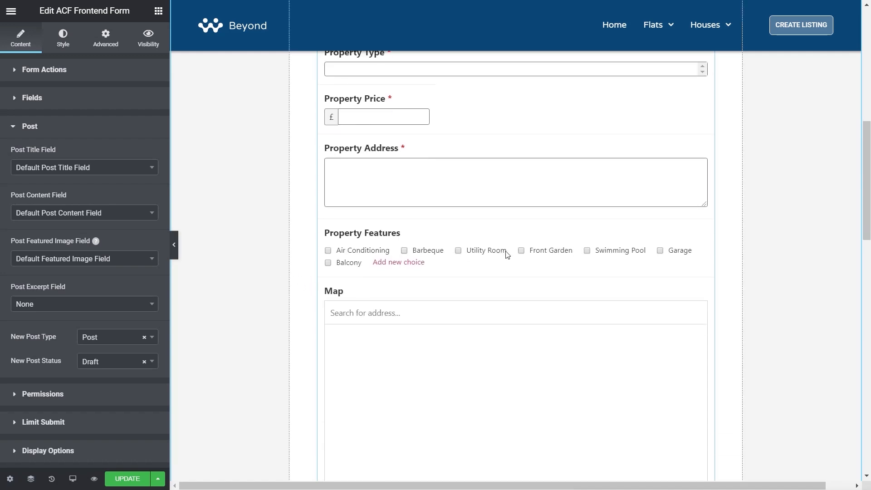
{"action": "scroll", "coordinate": [290, 288], "scroll_direction": "down", "scroll_amount": 4}
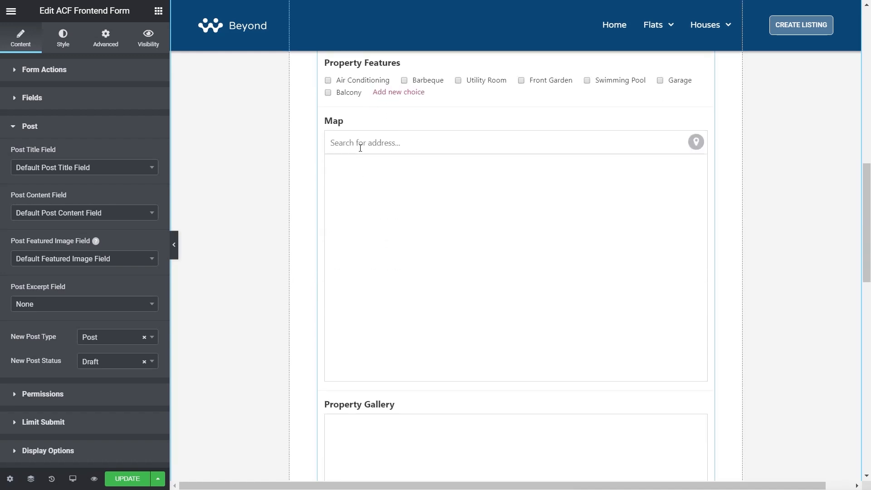
{"action": "scroll", "coordinate": [270, 237], "scroll_direction": "down", "scroll_amount": 4}
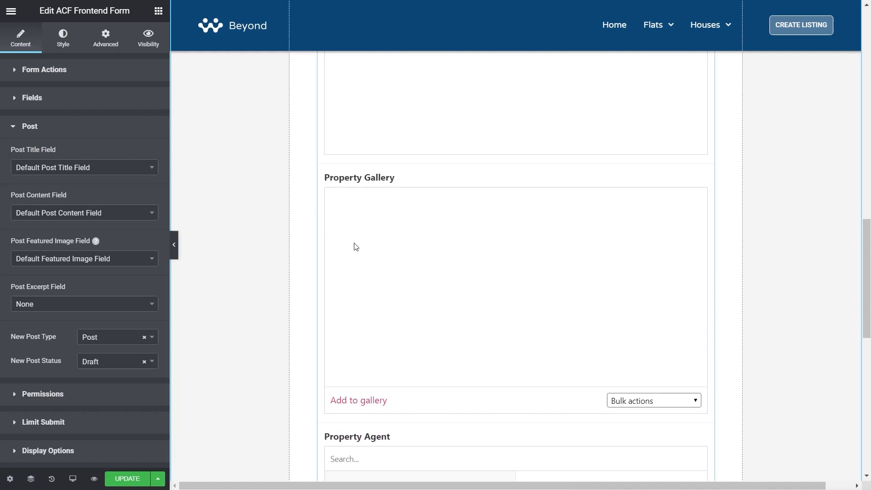
{"action": "scroll", "coordinate": [358, 245], "scroll_direction": "down", "scroll_amount": 4}
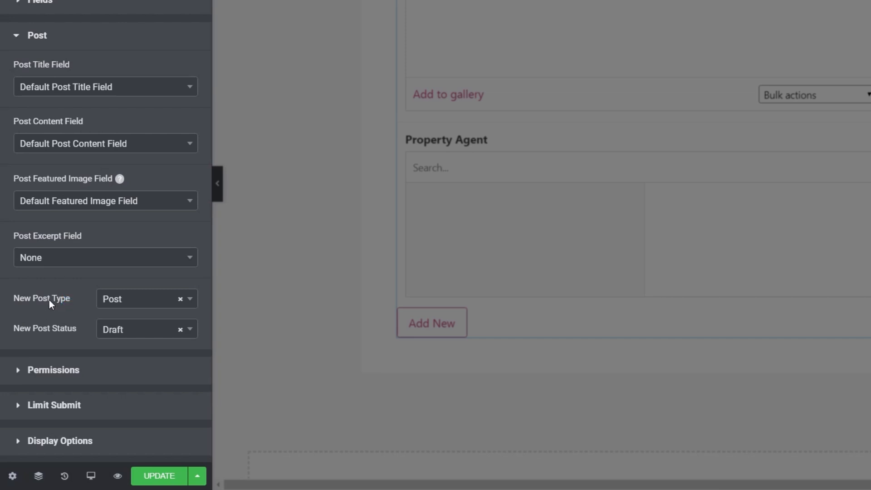
{"action": "left_click", "coordinate": [129, 302]}
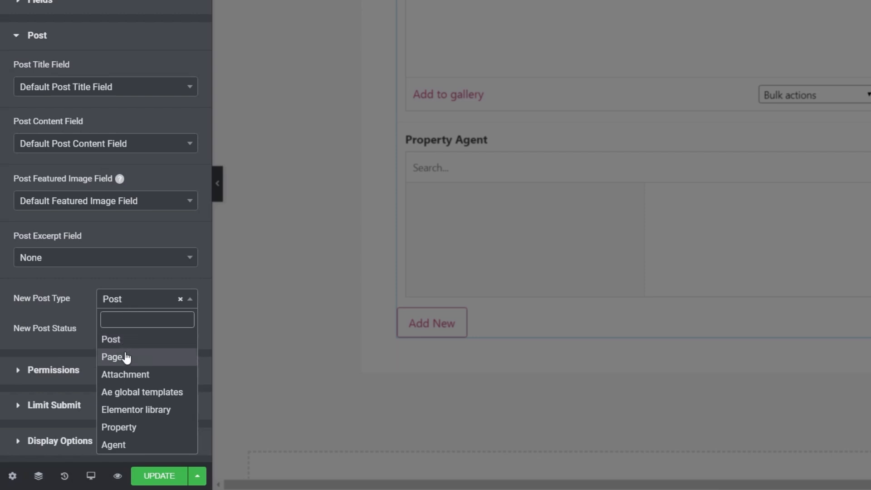
{"action": "left_click", "coordinate": [134, 431]}
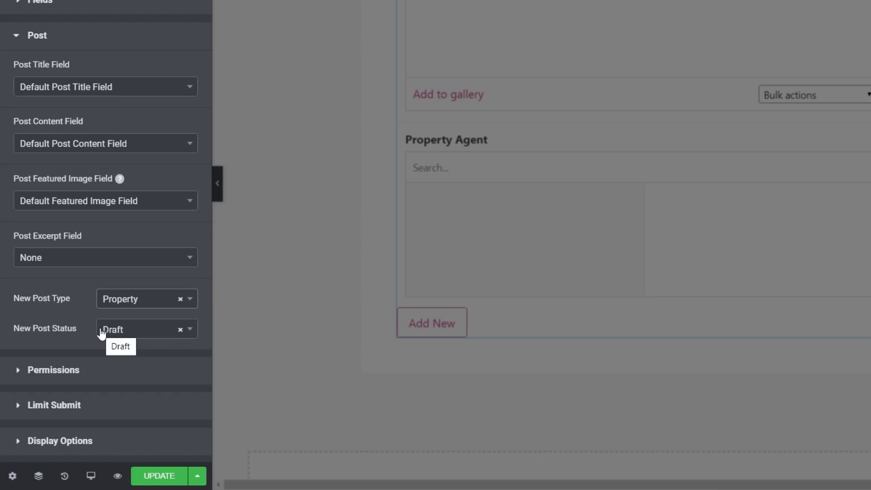
{"action": "left_click", "coordinate": [190, 330]}
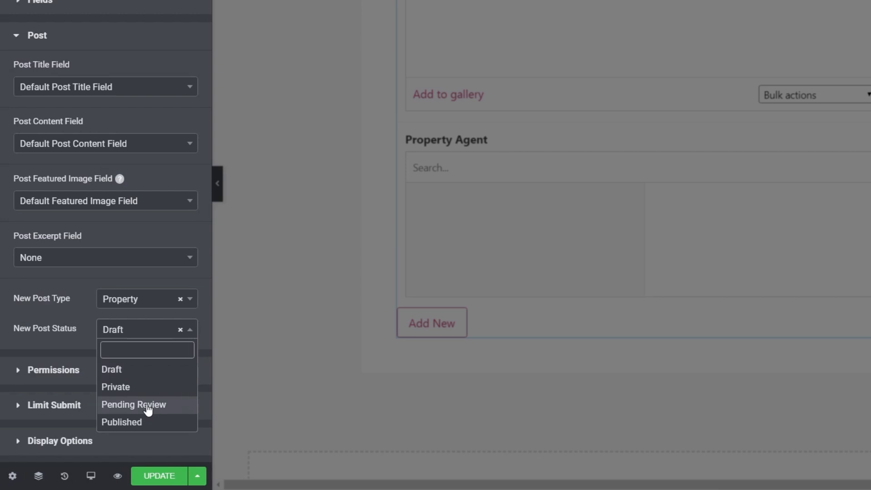
{"action": "left_click", "coordinate": [147, 406]}
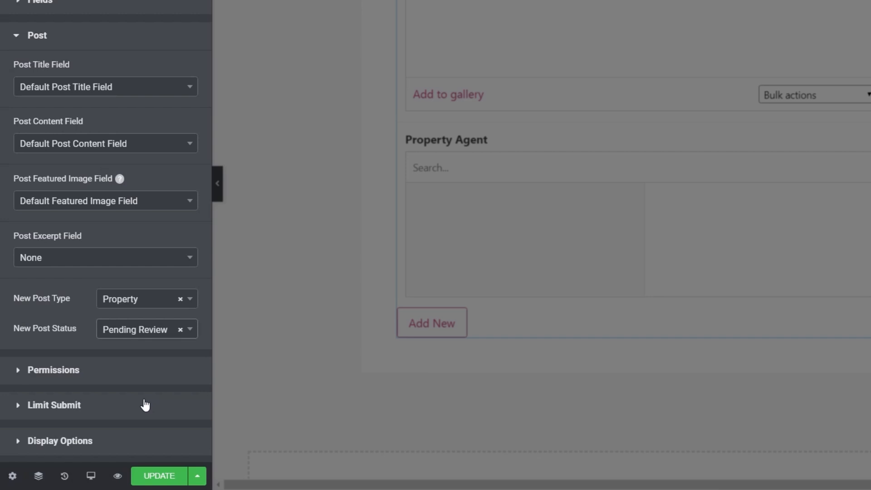
Review the form's permission settings for visibility, allowed role, allowed user and dynamic selection.
{"action": "left_click", "coordinate": [72, 376]}
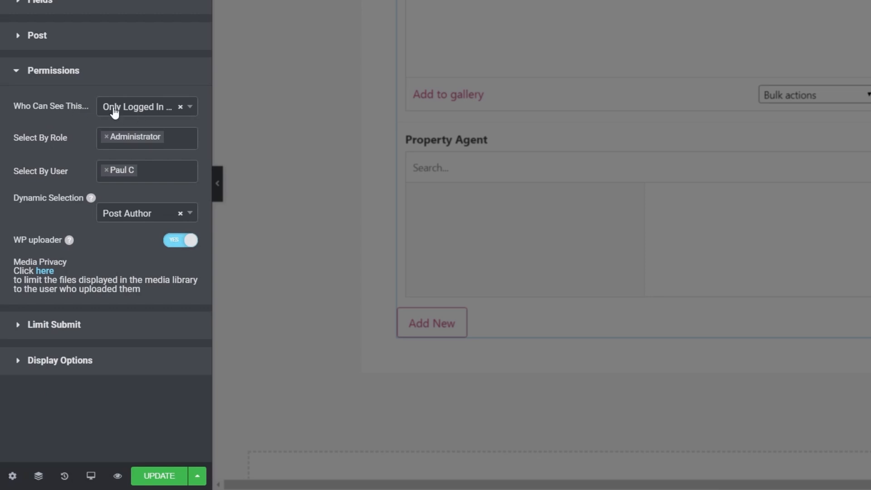
{"action": "left_click", "coordinate": [140, 111]}
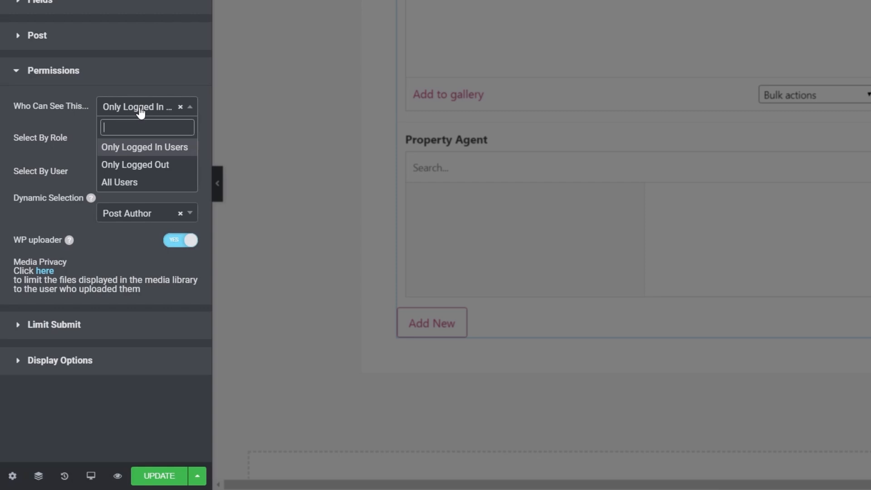
{"action": "left_click", "coordinate": [137, 149]}
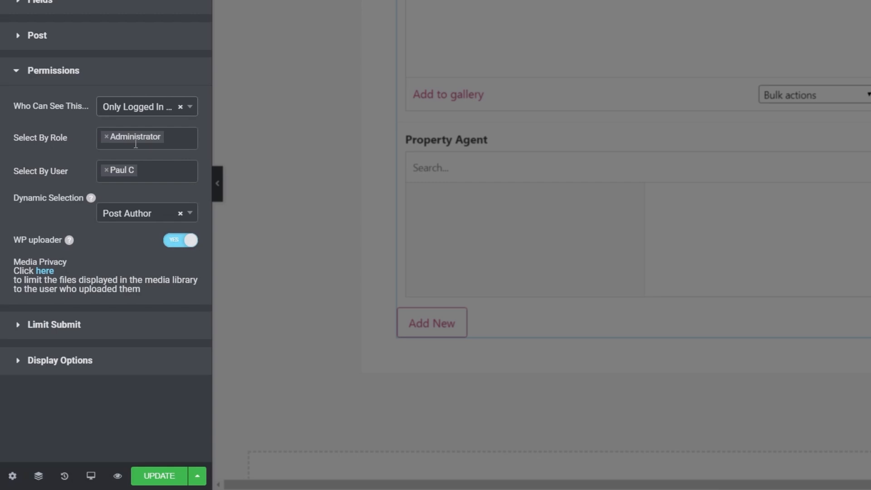
{"action": "left_click", "coordinate": [178, 138]}
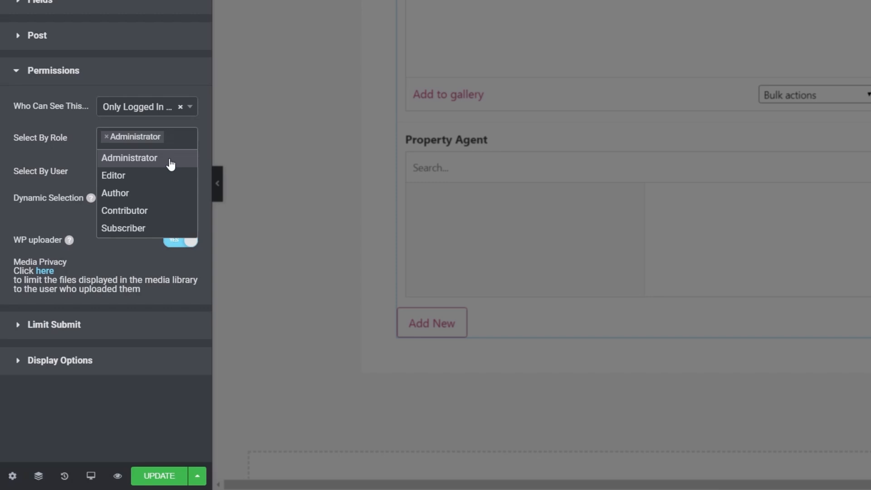
{"action": "left_click", "coordinate": [63, 156]}
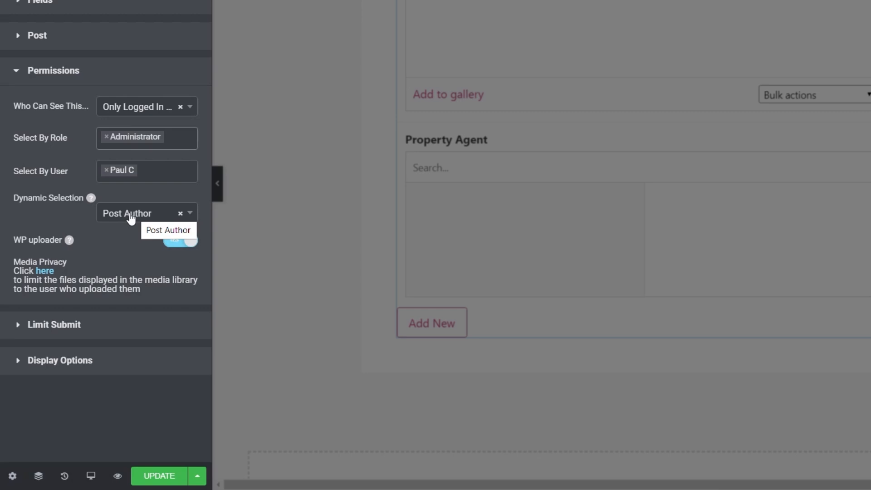
{"action": "left_click", "coordinate": [190, 217]}
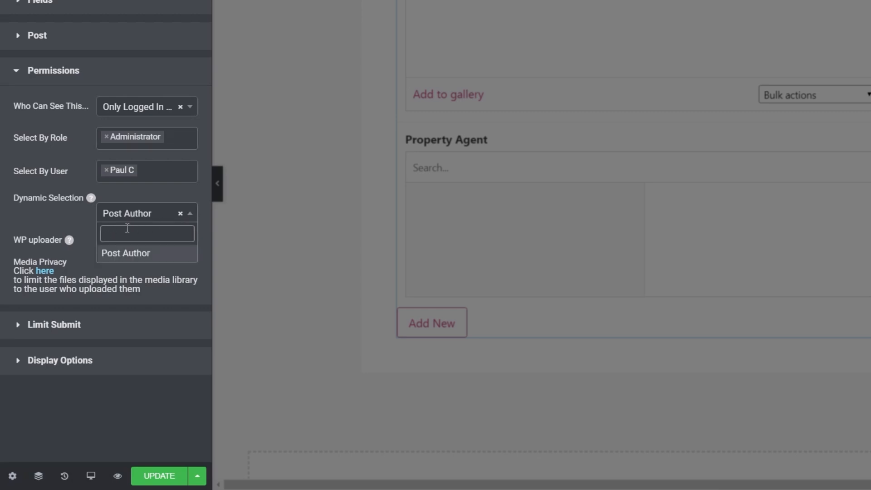
{"action": "left_click", "coordinate": [68, 220]}
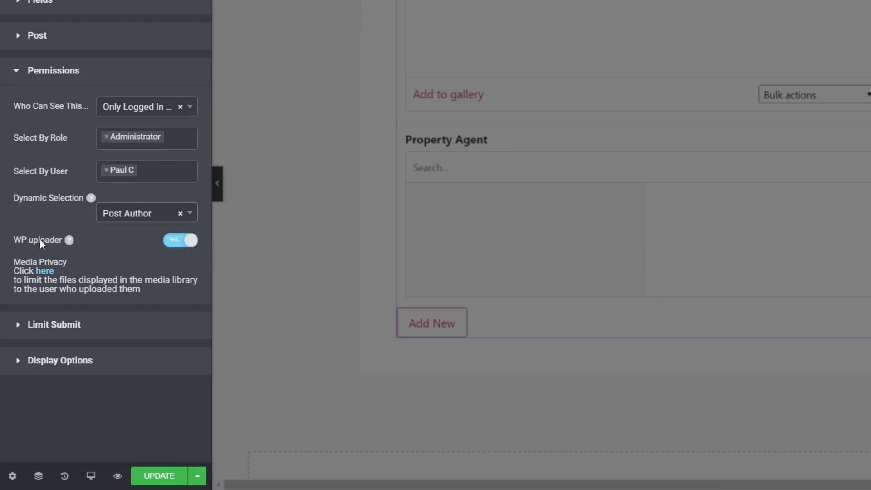
{"action": "mouse_move", "coordinate": [69, 240]}
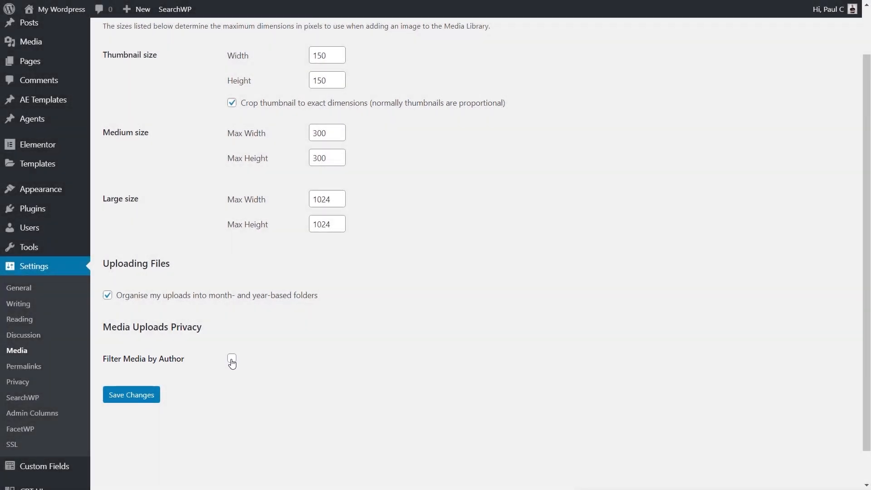
Enable Filter Media by Author in the WordPress media settings and save the changes.
{"action": "left_click", "coordinate": [231, 359]}
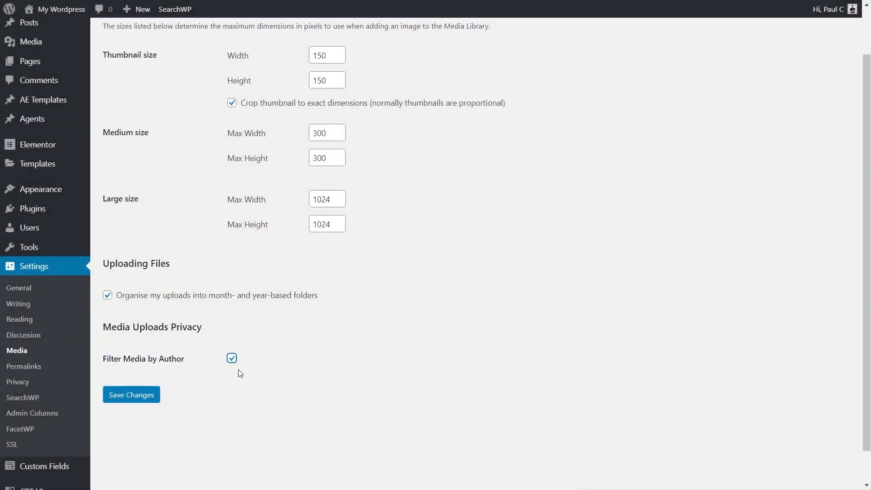
{"action": "left_click", "coordinate": [131, 399]}
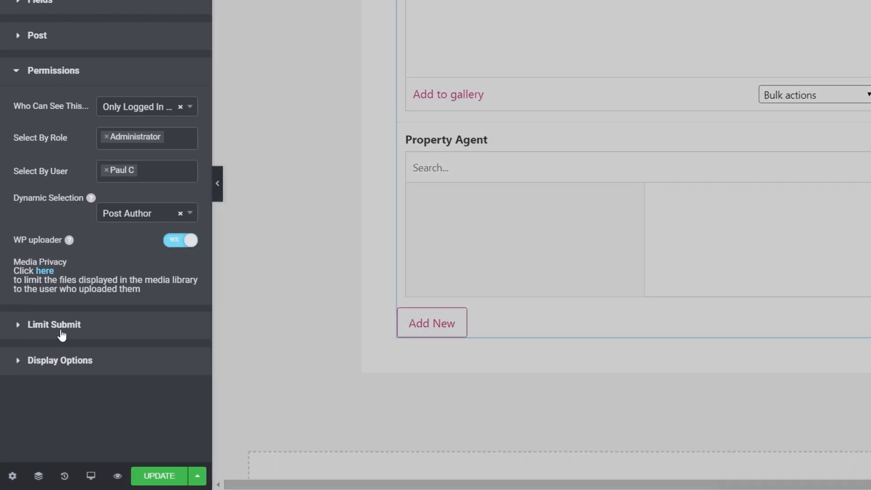
Try showing the form in a modal with the Show in Modal display option.
{"action": "left_click", "coordinate": [49, 361]}
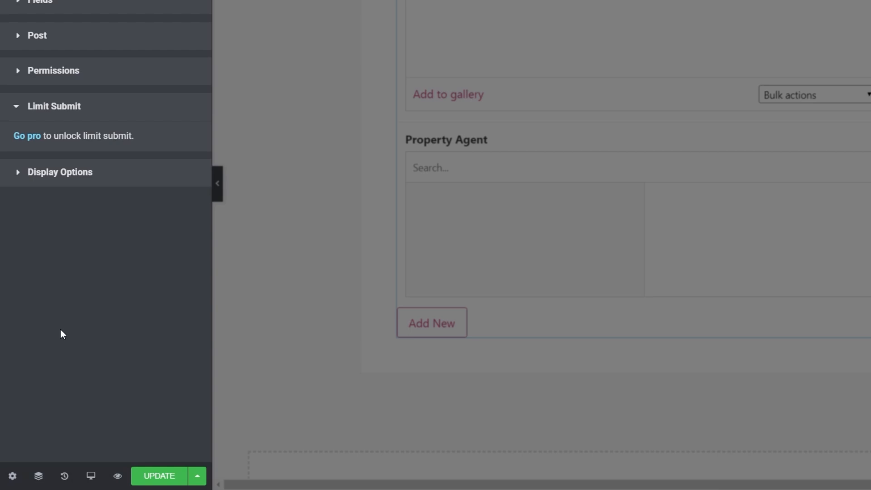
{"action": "left_click", "coordinate": [50, 176]}
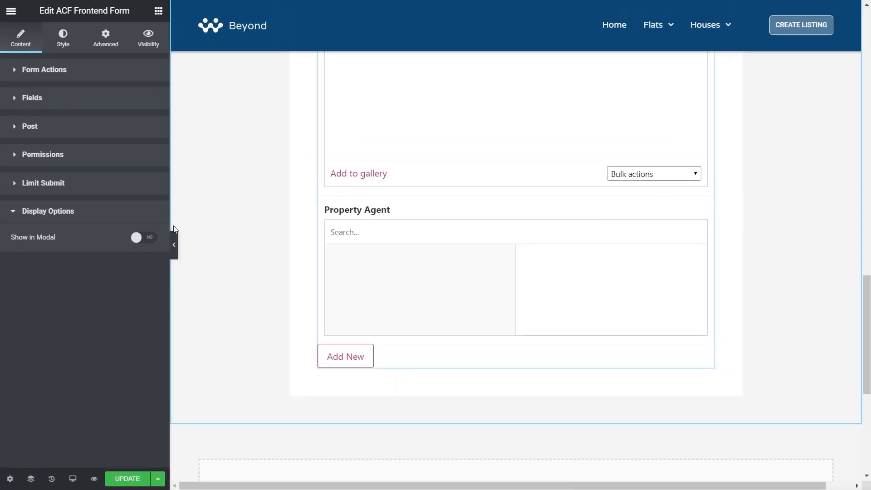
{"action": "left_click", "coordinate": [148, 239]}
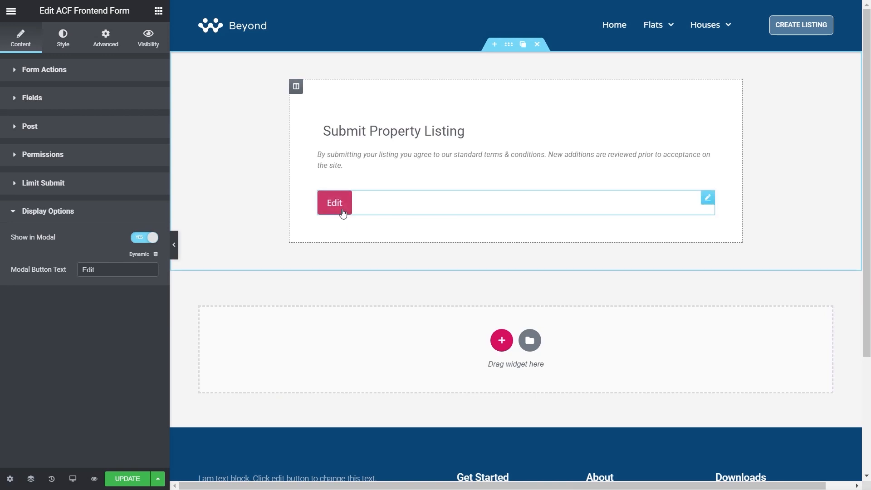
{"action": "left_click_drag", "start_coordinate": [109, 269], "coordinate": [78, 270]}
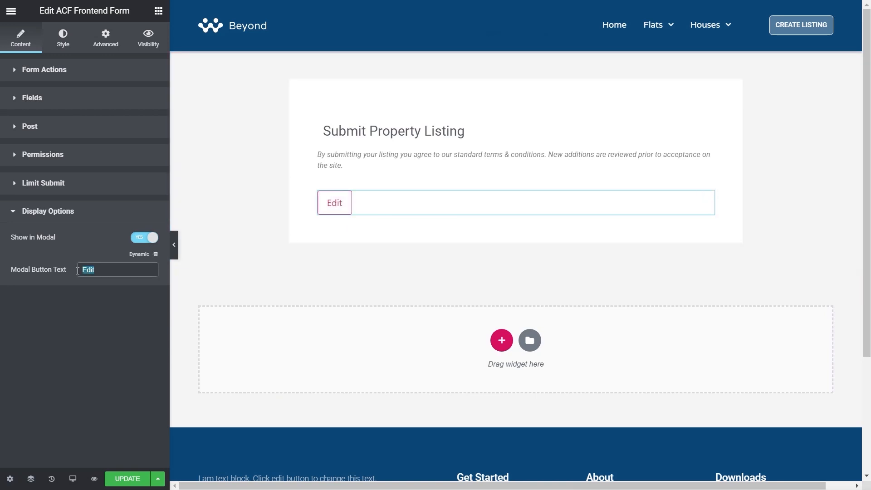
{"action": "left_click", "coordinate": [141, 238]}
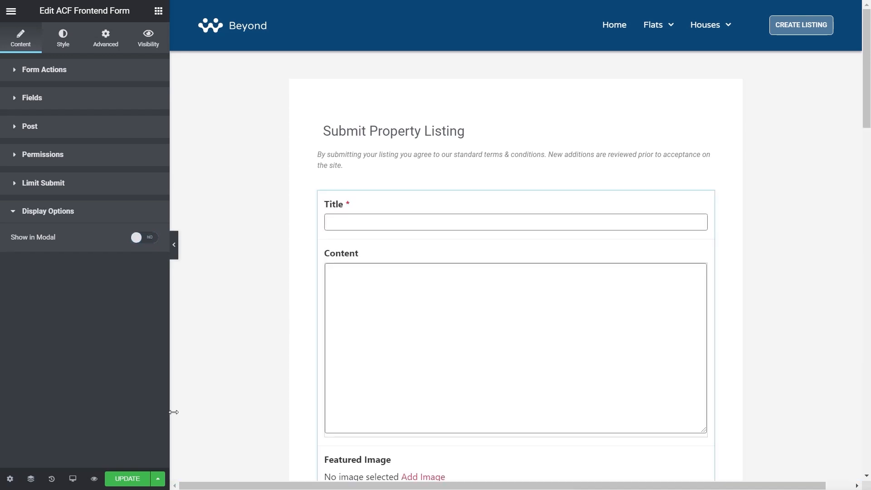
Update the page and browse the live submission form's sections, tabs and Property Type options.
{"action": "left_click", "coordinate": [131, 480]}
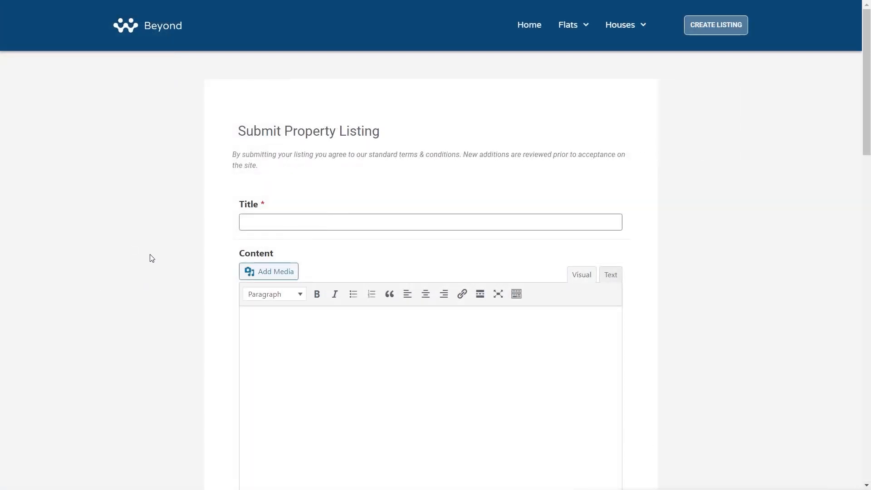
{"action": "scroll", "coordinate": [151, 258], "scroll_direction": "down", "scroll_amount": 1}
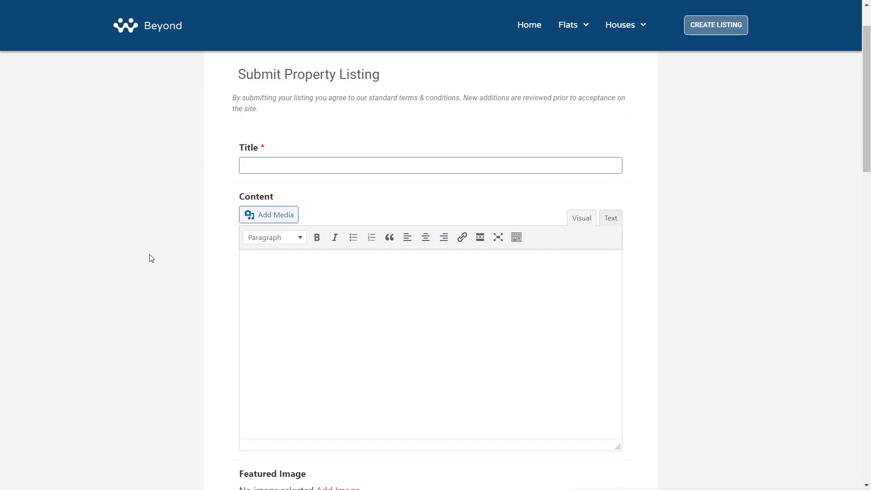
{"action": "scroll", "coordinate": [150, 256], "scroll_direction": "down", "scroll_amount": 2}
{"action": "scroll", "coordinate": [190, 272], "scroll_direction": "down", "scroll_amount": 2}
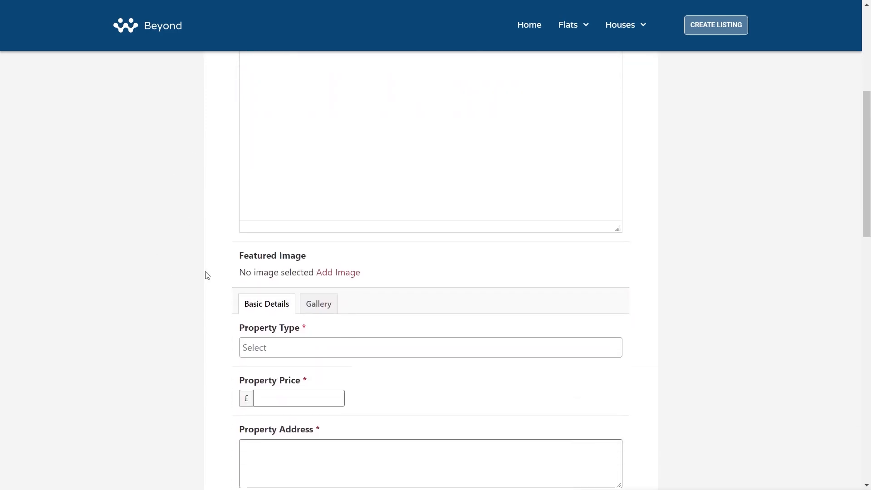
{"action": "scroll", "coordinate": [159, 295], "scroll_direction": "down", "scroll_amount": 1}
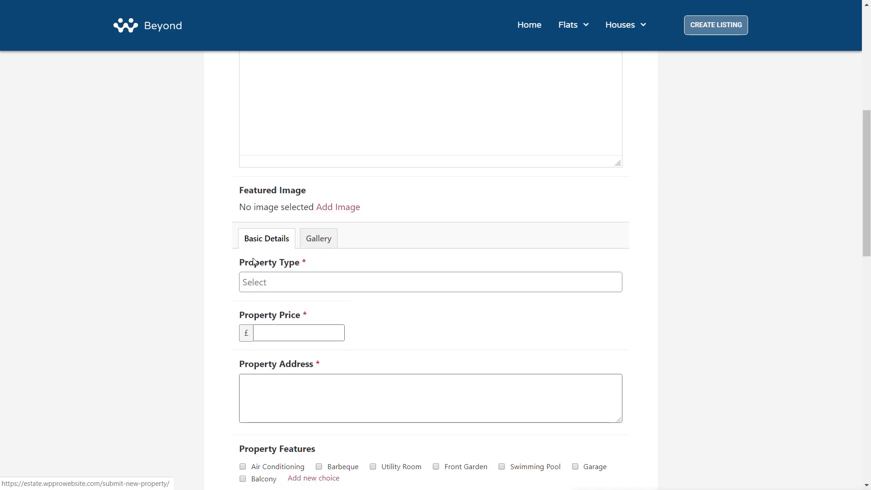
{"action": "left_click", "coordinate": [312, 238]}
{"action": "left_click", "coordinate": [270, 241]}
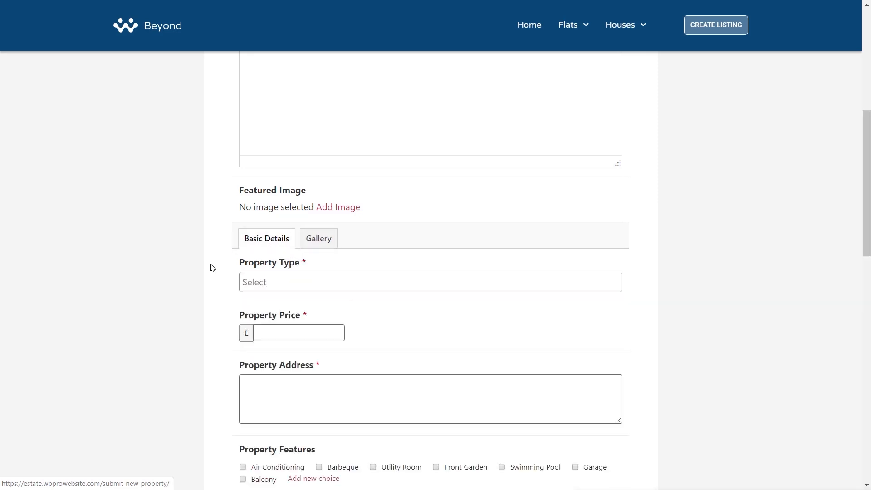
{"action": "scroll", "coordinate": [213, 249], "scroll_direction": "down", "scroll_amount": 2}
{"action": "left_click", "coordinate": [289, 168]}
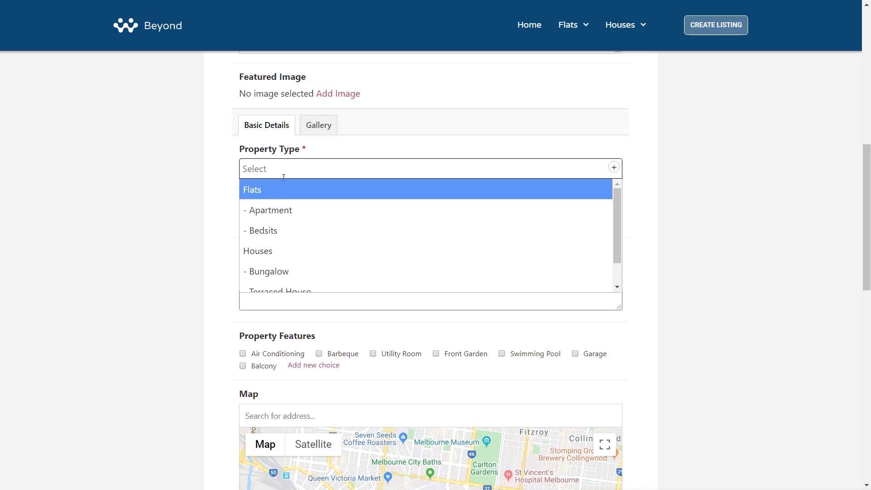
{"action": "left_click_drag", "start_coordinate": [615, 237], "coordinate": [610, 213]}
{"action": "left_click", "coordinate": [131, 264]}
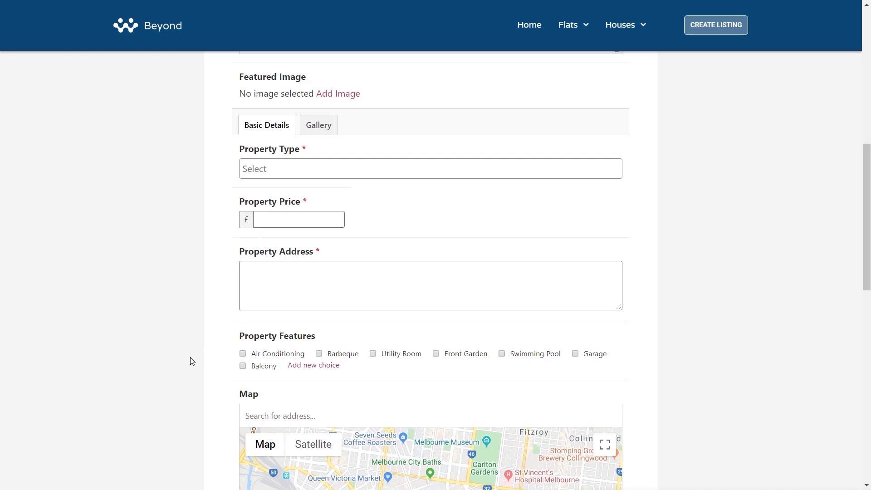
{"action": "scroll", "coordinate": [195, 358], "scroll_direction": "down", "scroll_amount": 3}
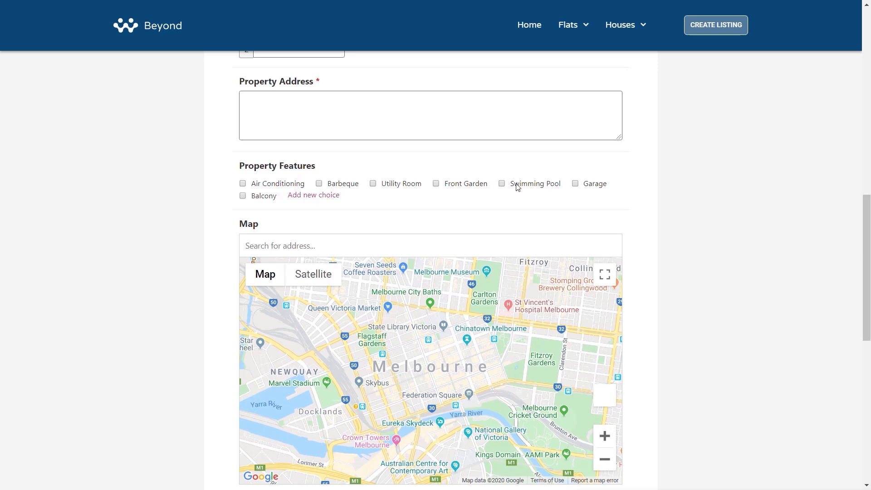
{"action": "scroll", "coordinate": [184, 346], "scroll_direction": "down", "scroll_amount": 6}
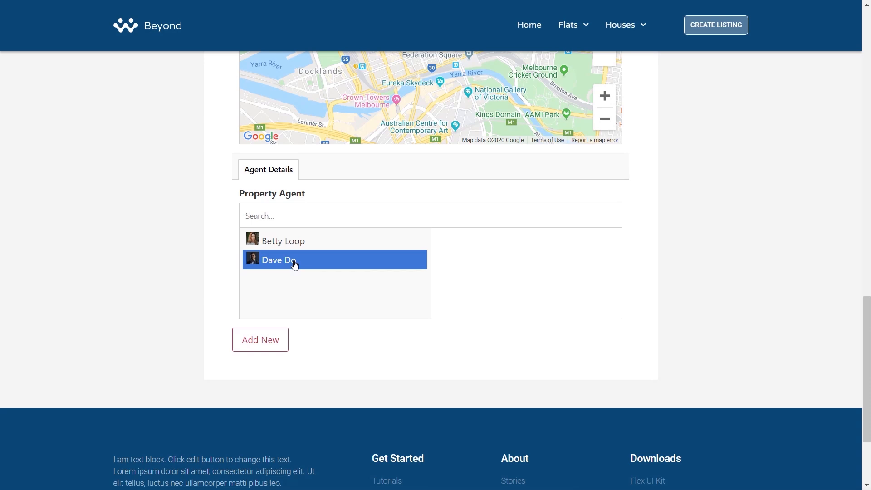
{"action": "scroll", "coordinate": [158, 311], "scroll_direction": "up", "scroll_amount": 7}
{"action": "scroll", "coordinate": [159, 311], "scroll_direction": "up", "scroll_amount": 12}
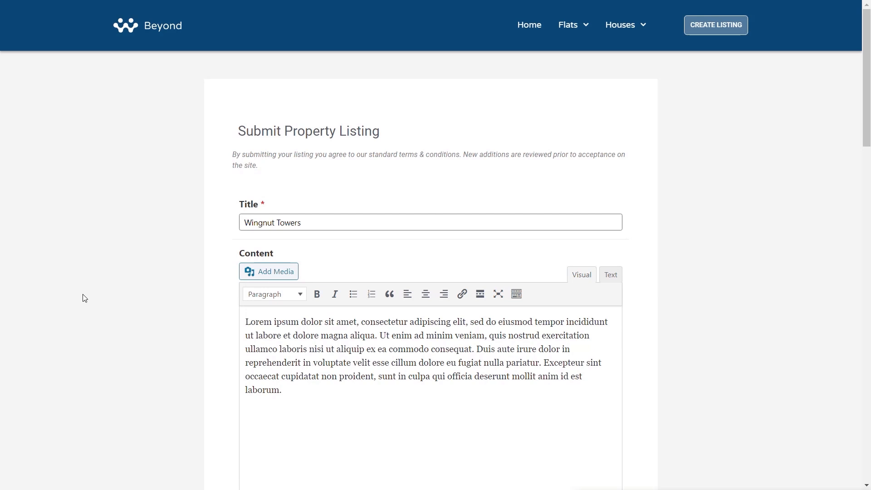
Check the filled-in form's Gallery and Basic Details tabs and submit the new property with Add New.
{"action": "scroll", "coordinate": [83, 297], "scroll_direction": "down", "scroll_amount": 9}
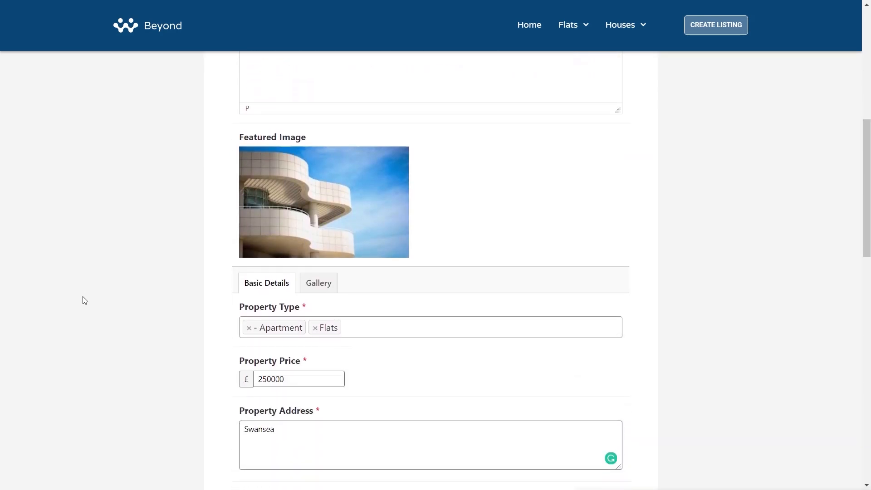
{"action": "left_click", "coordinate": [324, 224]}
{"action": "mouse_move", "coordinate": [457, 276]}
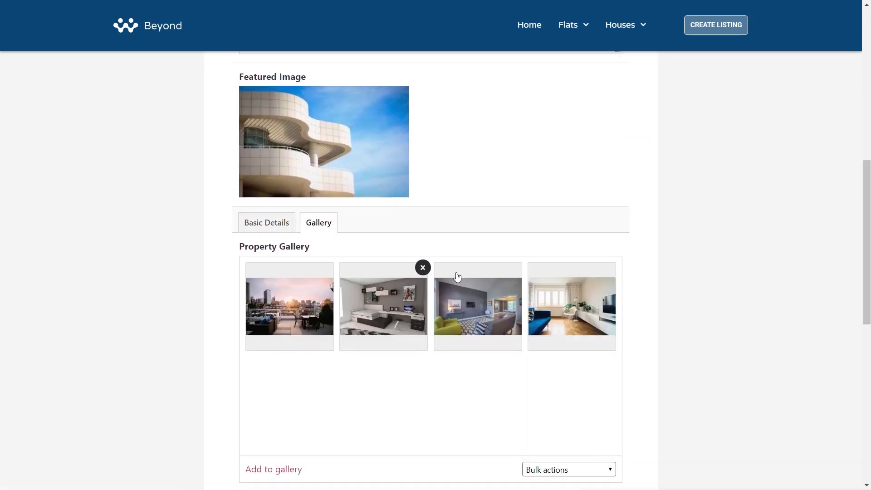
{"action": "left_click", "coordinate": [266, 226]}
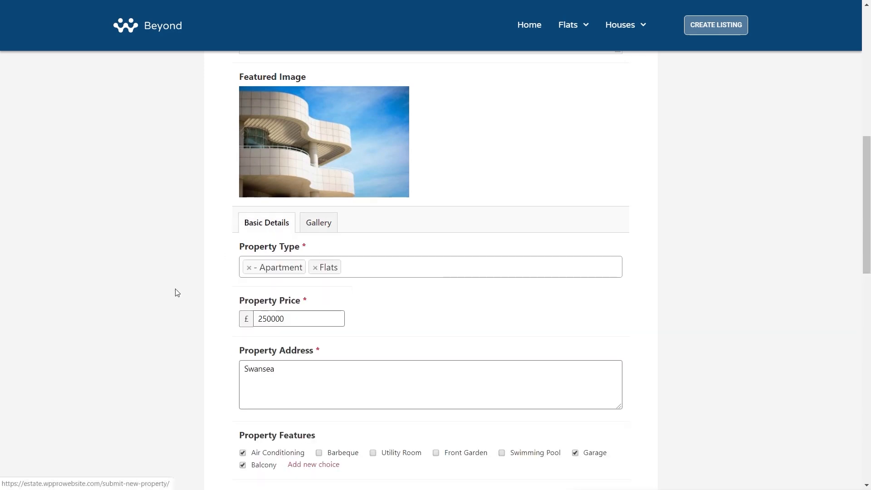
{"action": "scroll", "coordinate": [176, 297], "scroll_direction": "down", "scroll_amount": 8}
{"action": "scroll", "coordinate": [156, 308], "scroll_direction": "down", "scroll_amount": 3}
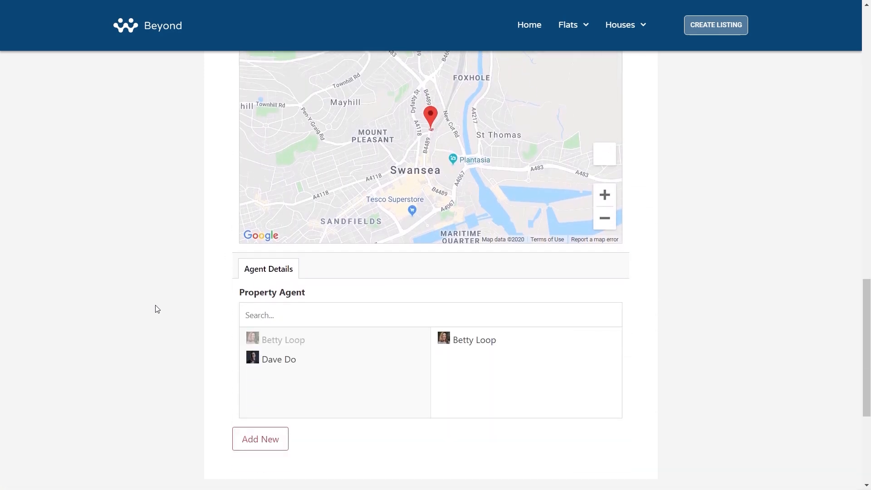
{"action": "left_click", "coordinate": [271, 442]}
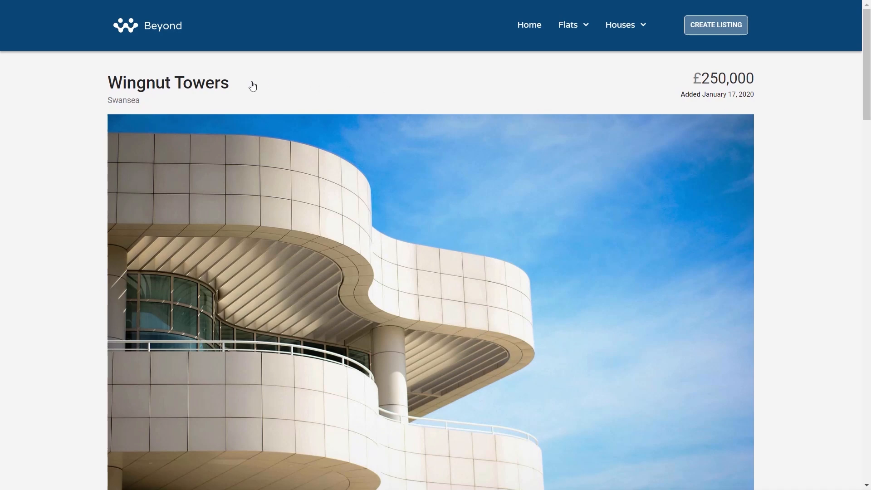
Scroll through the submitted Wingnut Towers property page to review its details.
{"action": "scroll", "coordinate": [38, 289], "scroll_direction": "down", "scroll_amount": 3}
{"action": "scroll", "coordinate": [27, 275], "scroll_direction": "down", "scroll_amount": 2}
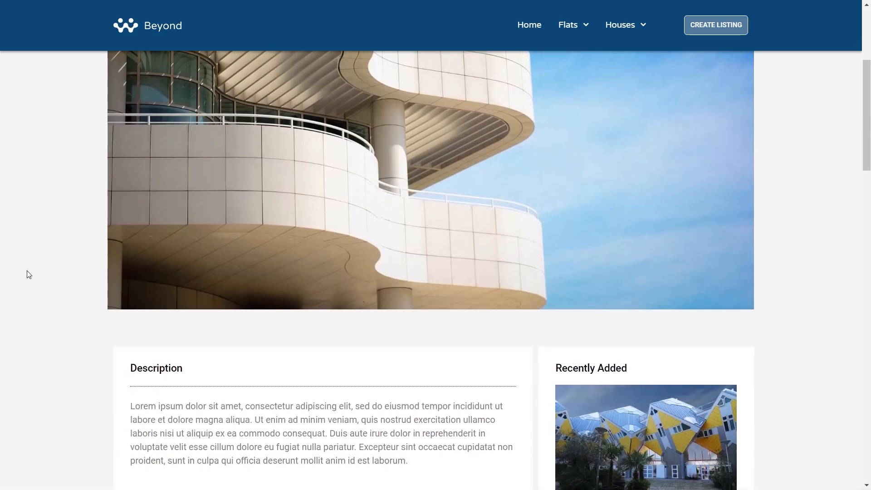
{"action": "scroll", "coordinate": [34, 241], "scroll_direction": "down", "scroll_amount": 6}
{"action": "scroll", "coordinate": [73, 253], "scroll_direction": "down", "scroll_amount": 3}
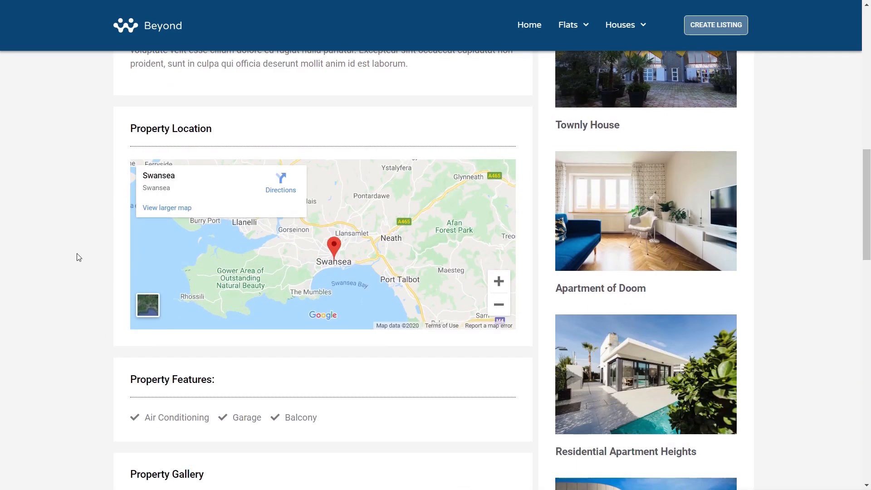
{"action": "scroll", "coordinate": [123, 266], "scroll_direction": "down", "scroll_amount": 4}
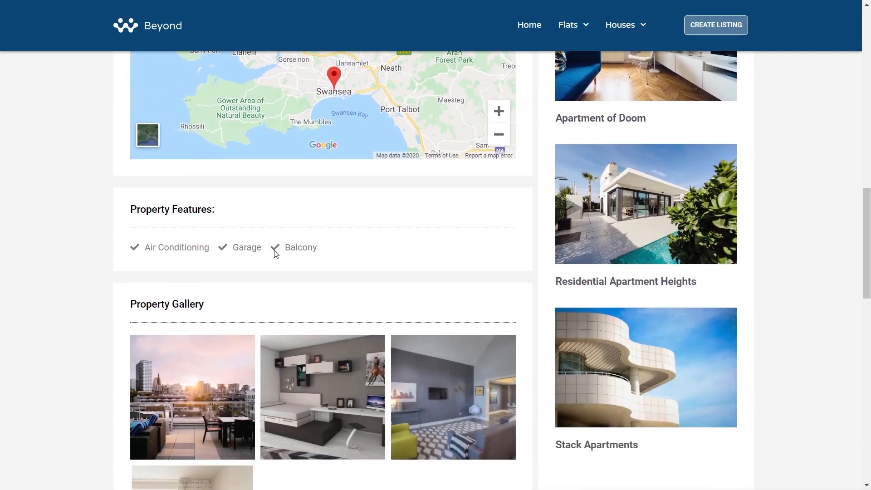
{"action": "scroll", "coordinate": [114, 281], "scroll_direction": "down", "scroll_amount": 4}
{"action": "scroll", "coordinate": [102, 283], "scroll_direction": "down", "scroll_amount": 9}
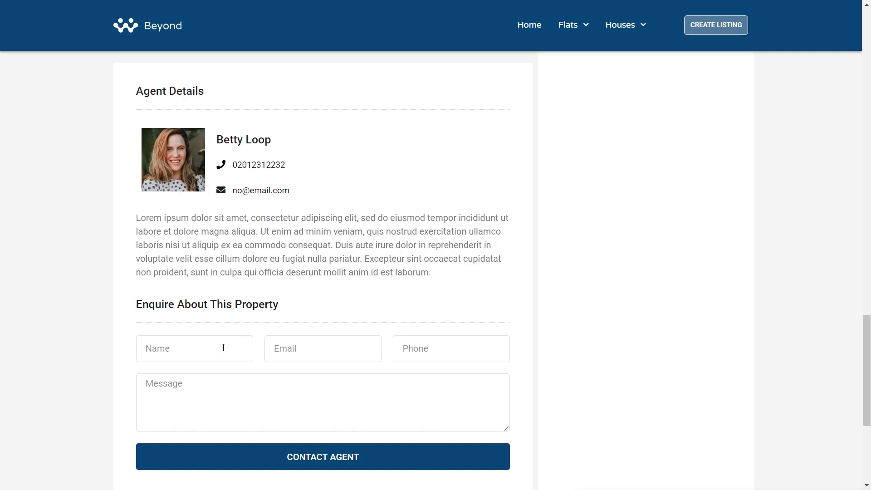
{"action": "scroll", "coordinate": [222, 349], "scroll_direction": "down", "scroll_amount": 2}
{"action": "scroll", "coordinate": [167, 349], "scroll_direction": "up", "scroll_amount": 10}
{"action": "scroll", "coordinate": [166, 348], "scroll_direction": "up", "scroll_amount": 10}
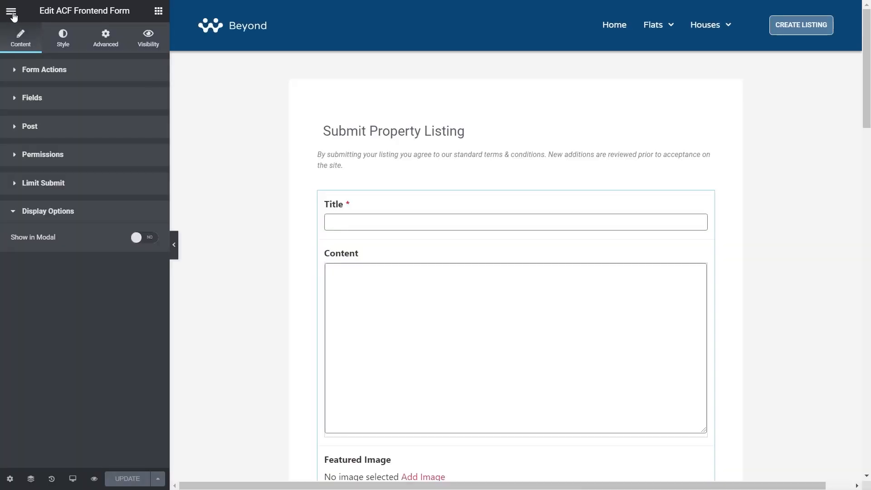
Exit to the dashboard and open the pending Wingnut Towers property from All Properties to review its saved fields.
{"action": "left_click", "coordinate": [10, 13]}
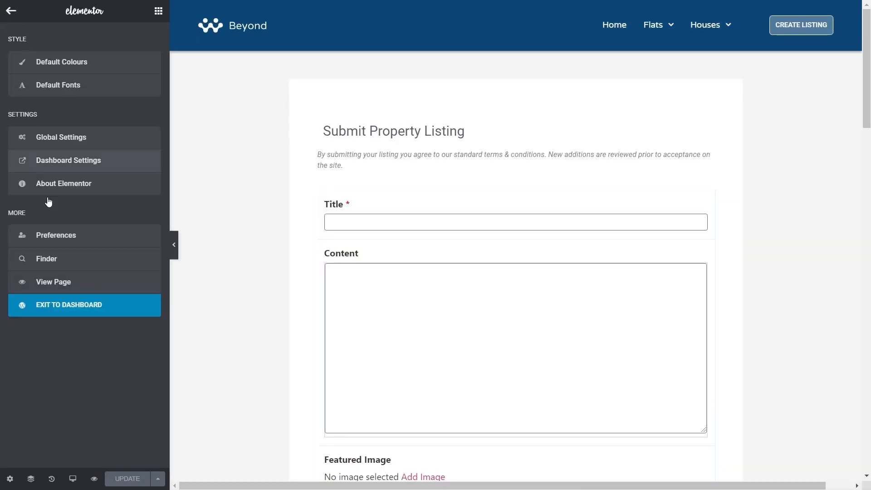
{"action": "left_click", "coordinate": [68, 311]}
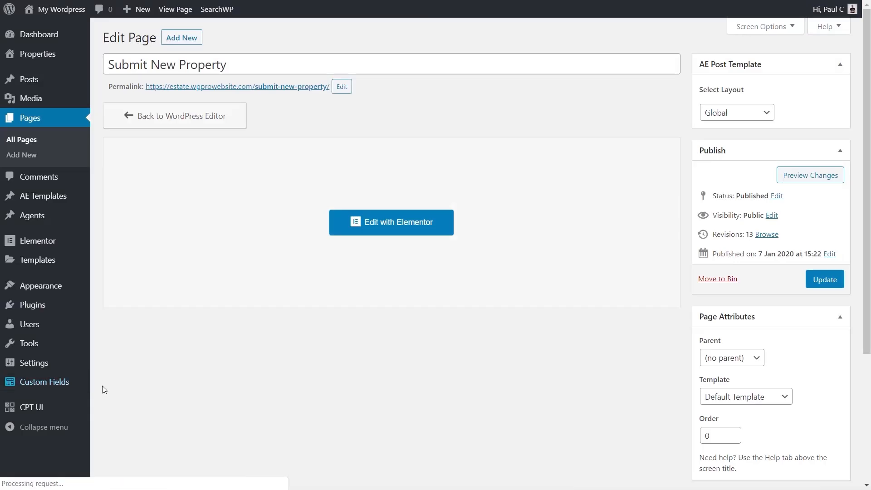
{"action": "mouse_move", "coordinate": [47, 60]}
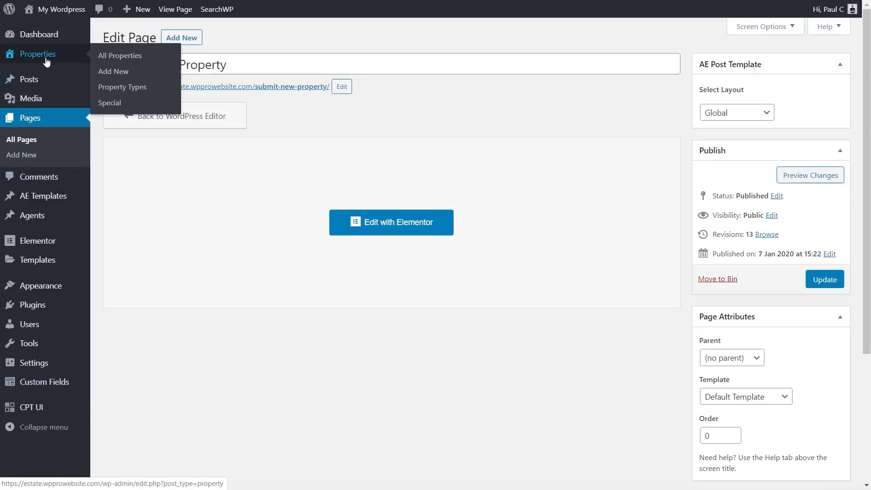
{"action": "left_click", "coordinate": [113, 56]}
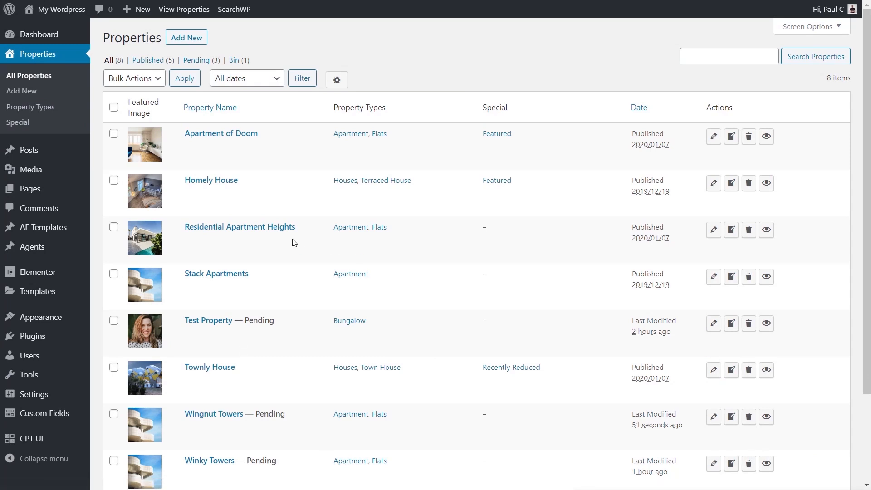
{"action": "scroll", "coordinate": [292, 243], "scroll_direction": "down", "scroll_amount": 3}
{"action": "scroll", "coordinate": [293, 242], "scroll_direction": "down", "scroll_amount": 1}
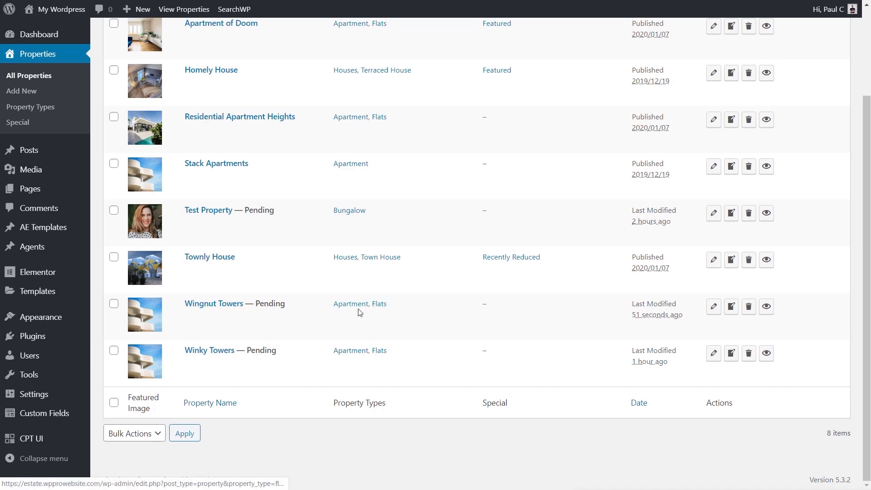
{"action": "left_click", "coordinate": [212, 306]}
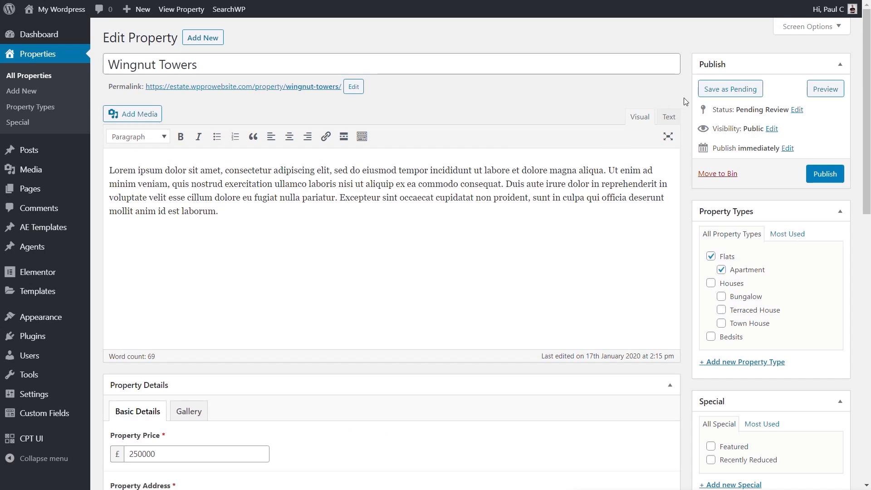
{"action": "scroll", "coordinate": [685, 102], "scroll_direction": "down", "scroll_amount": 7}
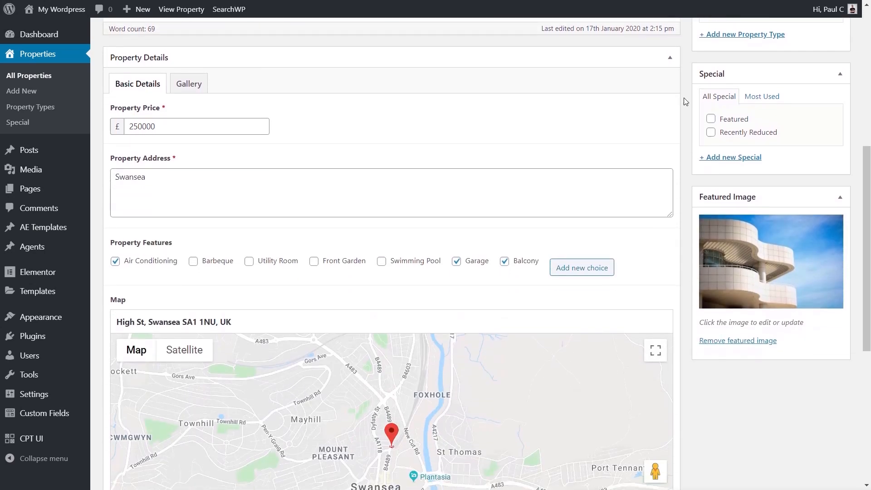
{"action": "scroll", "coordinate": [684, 99], "scroll_direction": "down", "scroll_amount": 7}
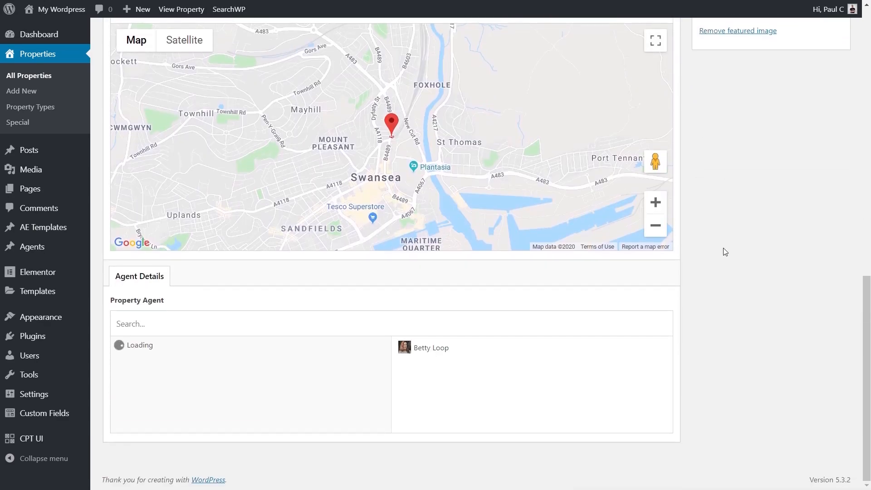
{"action": "scroll", "coordinate": [723, 248], "scroll_direction": "up", "scroll_amount": 9}
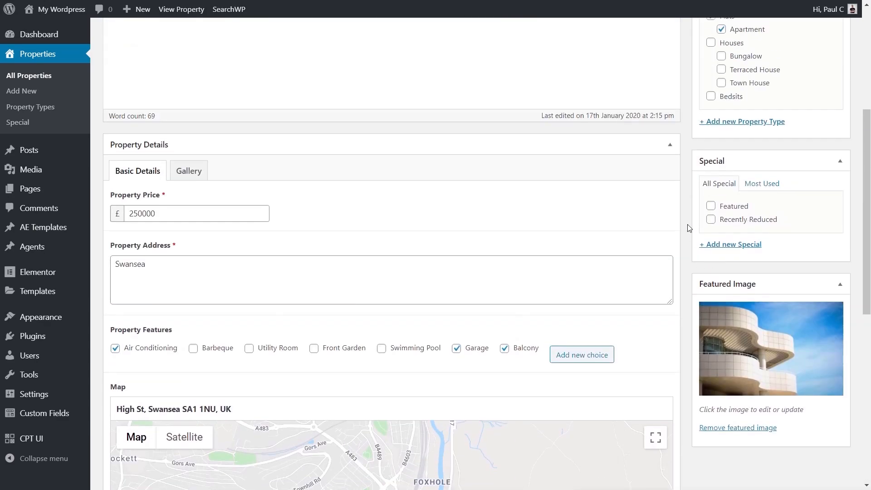
{"action": "scroll", "coordinate": [687, 224], "scroll_direction": "up", "scroll_amount": 5}
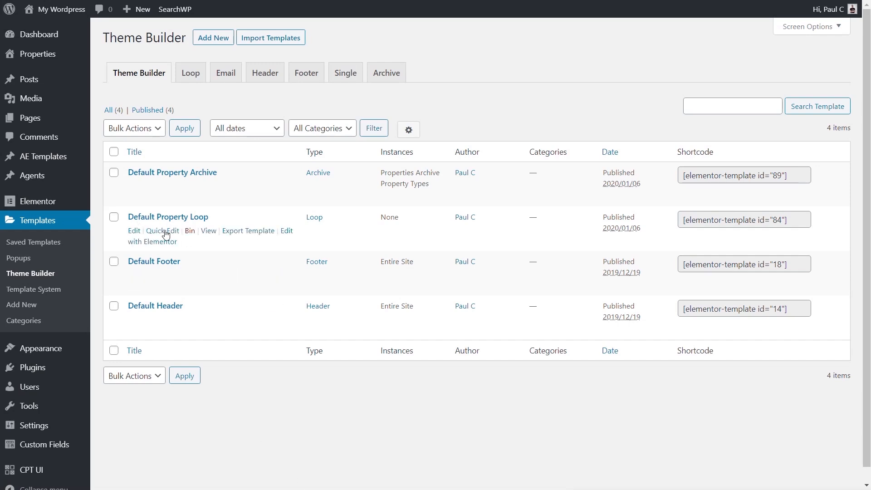
Open the Default Property Loop template in Elementor and add an ACF Frontend Form widget below the listing.
{"action": "left_click", "coordinate": [160, 242]}
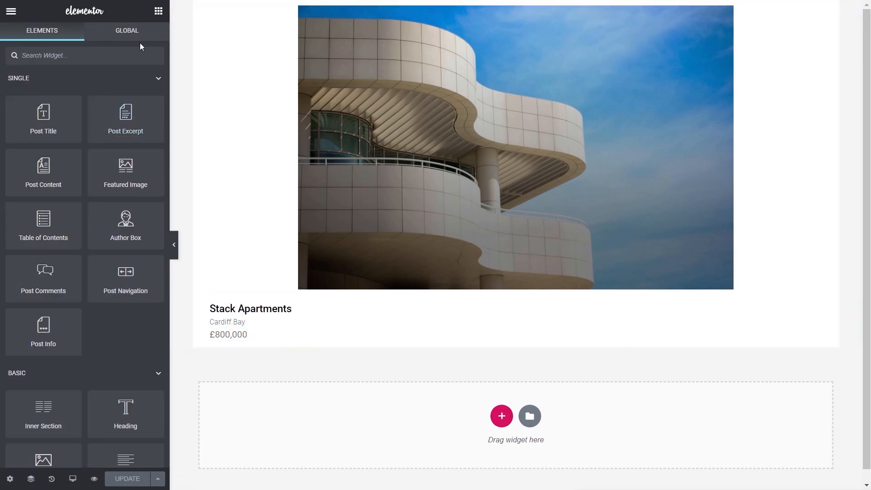
{"action": "left_click", "coordinate": [54, 53]}
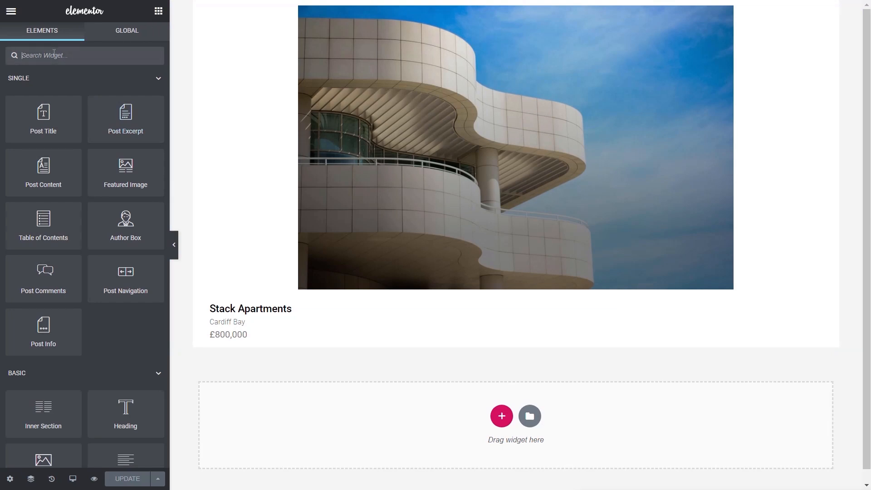
{"action": "type", "text": "front"}
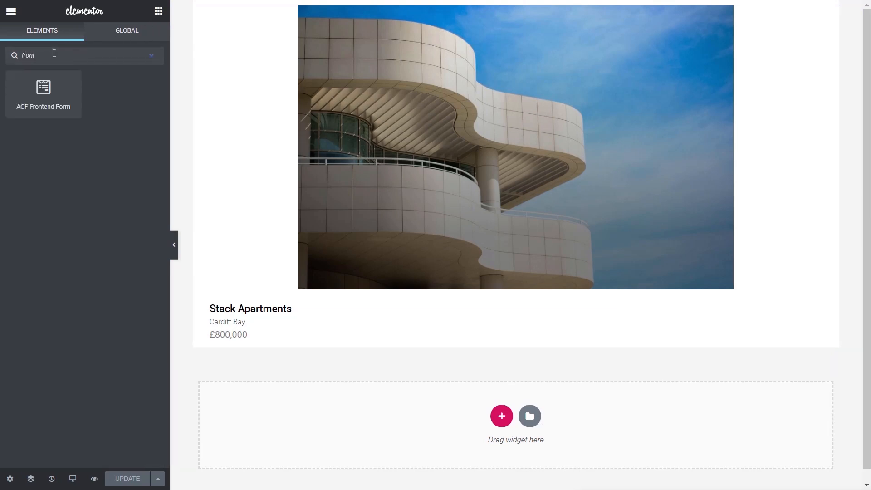
{"action": "left_click_drag", "start_coordinate": [44, 90], "coordinate": [262, 344]}
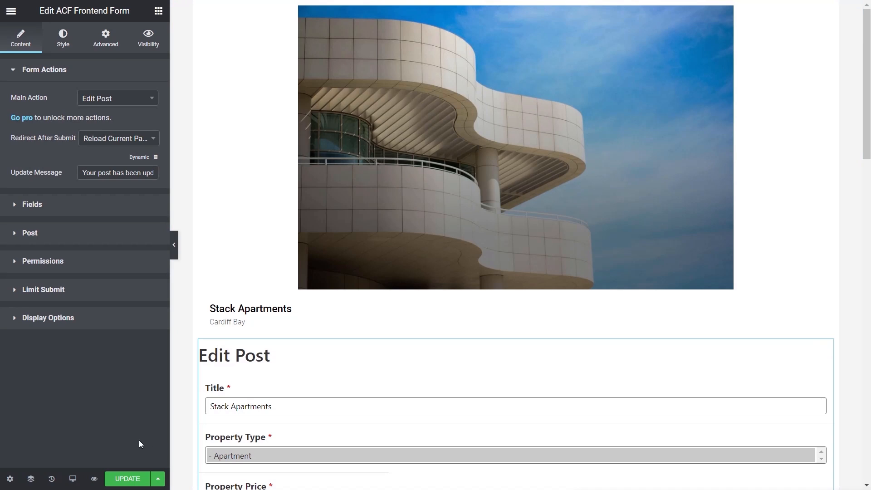
Use the Navigator to move the ACF Frontend Form widget below the AE - ACF Fields widget.
{"action": "left_click", "coordinate": [30, 479]}
{"action": "left_click", "coordinate": [728, 50]}
{"action": "left_click", "coordinate": [732, 66]}
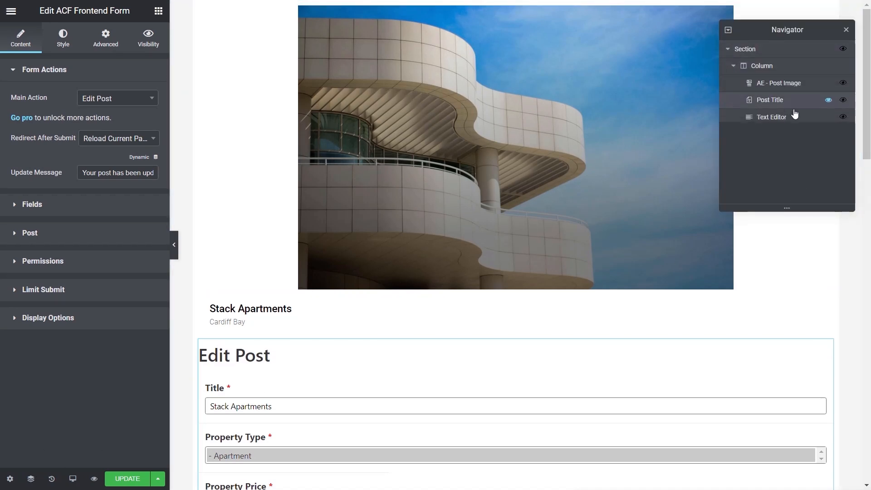
{"action": "left_click_drag", "start_coordinate": [787, 135], "coordinate": [789, 164]}
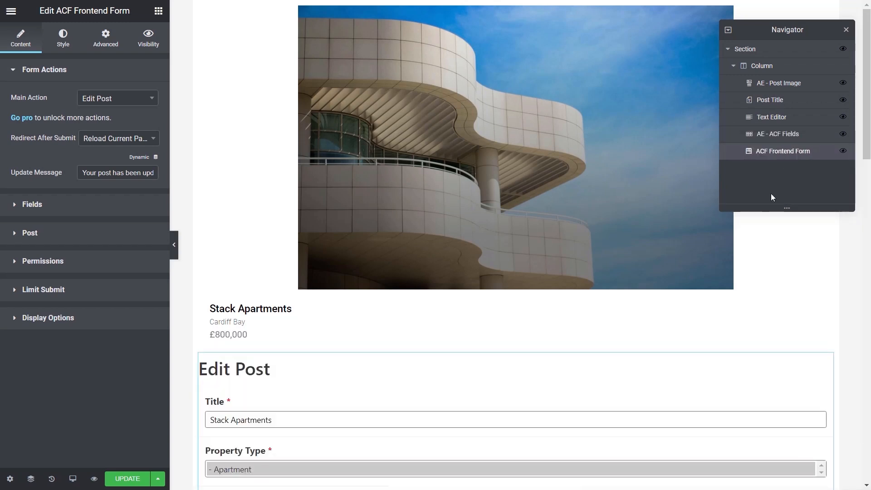
{"action": "left_click", "coordinate": [846, 30]}
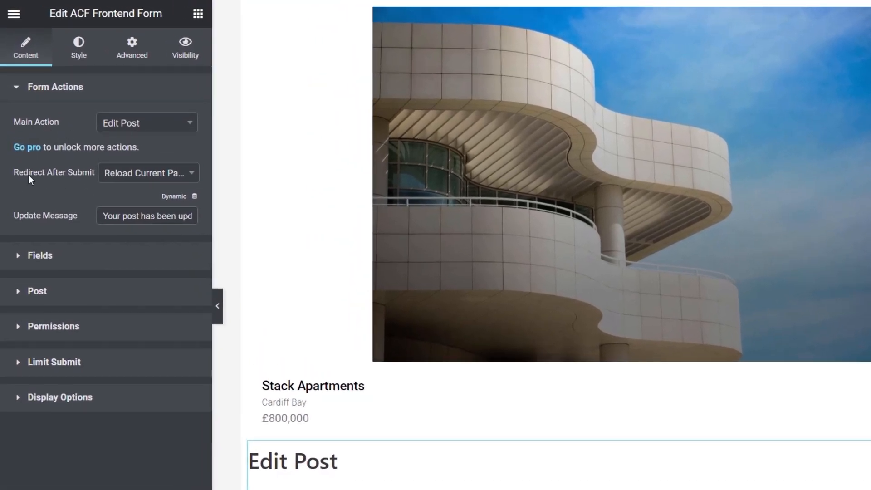
Keep Reload Current Page/Post as the redirect and add the Property Details field group to the form.
{"action": "left_click", "coordinate": [126, 176]}
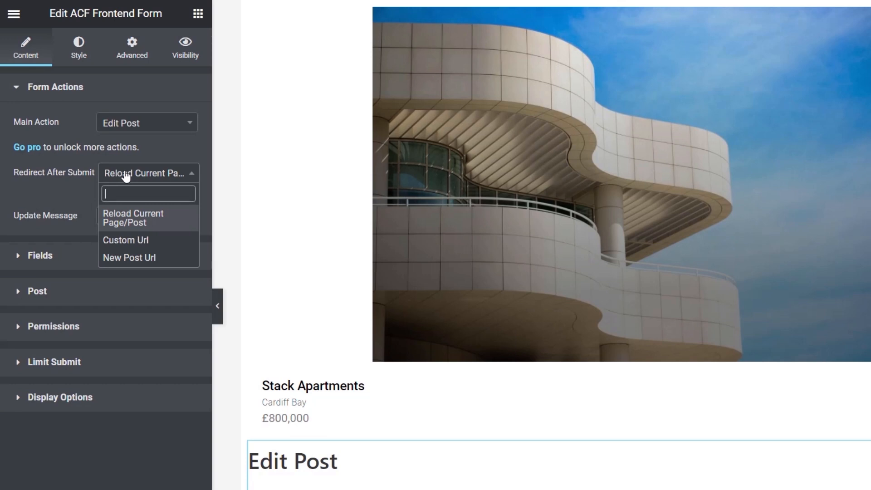
{"action": "left_click", "coordinate": [157, 223]}
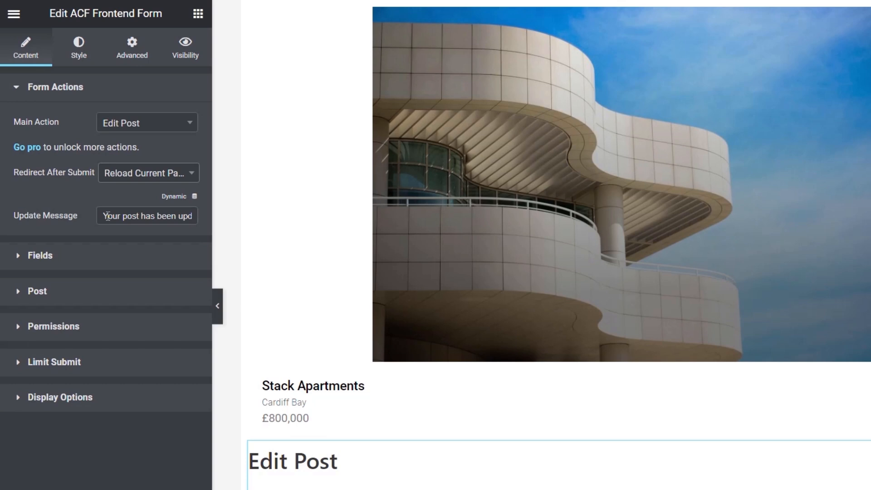
{"action": "left_click", "coordinate": [54, 255]}
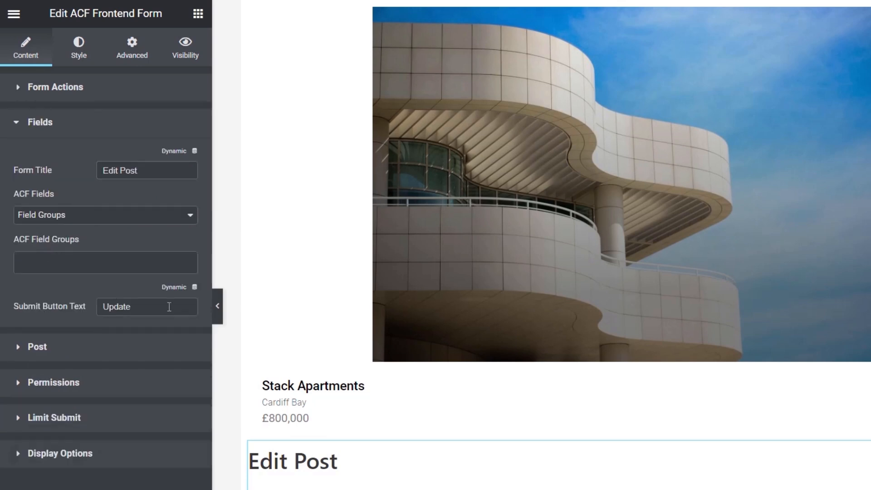
{"action": "left_click", "coordinate": [77, 262]}
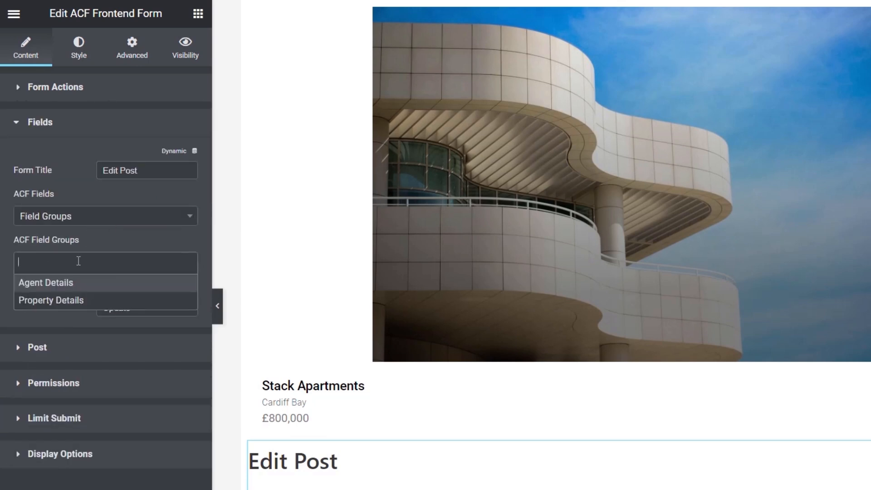
{"action": "left_click", "coordinate": [69, 301]}
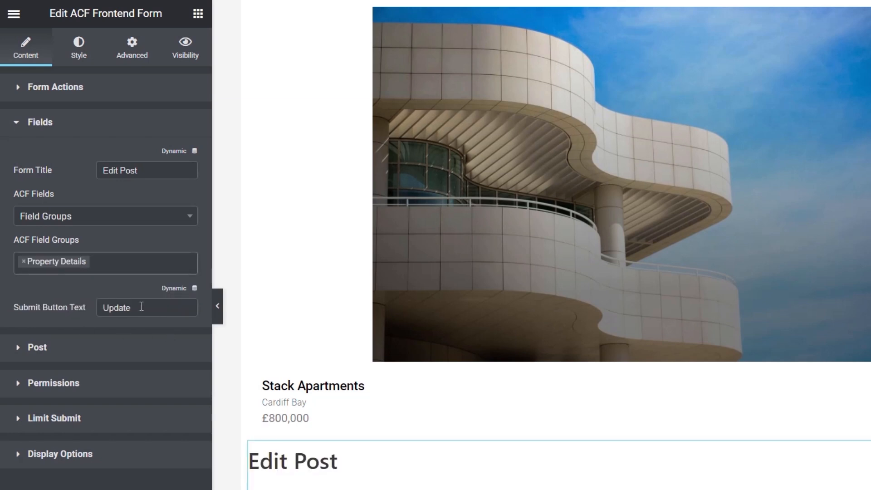
Set the post content and featured image fields to their defaults and Post To Edit to Current Post.
{"action": "left_click", "coordinate": [45, 348]}
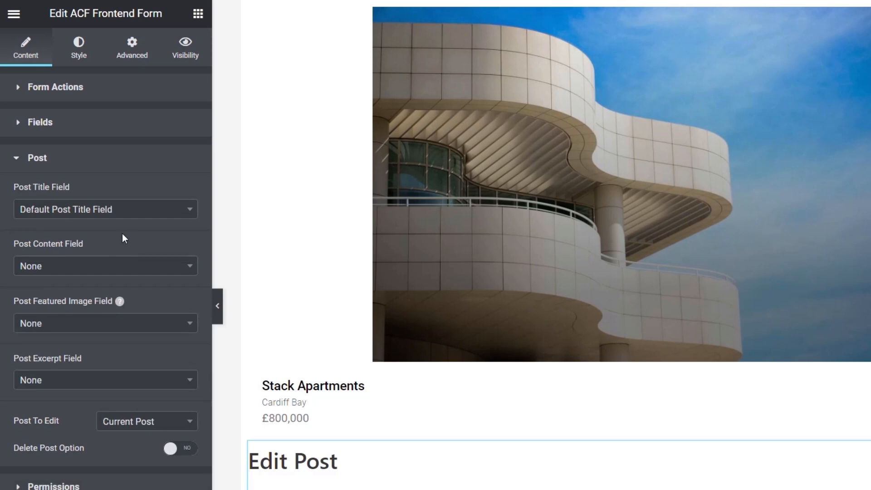
{"action": "left_click", "coordinate": [103, 267]}
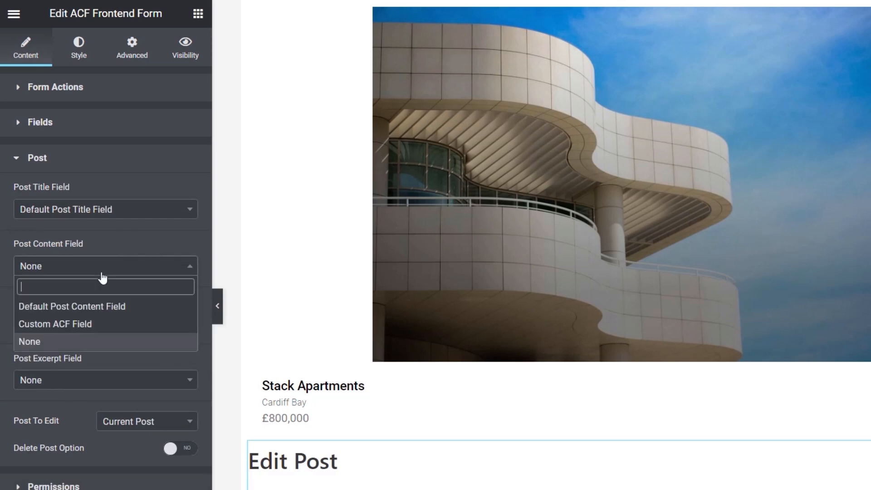
{"action": "left_click", "coordinate": [94, 311]}
{"action": "left_click", "coordinate": [88, 324]}
{"action": "left_click", "coordinate": [80, 360]}
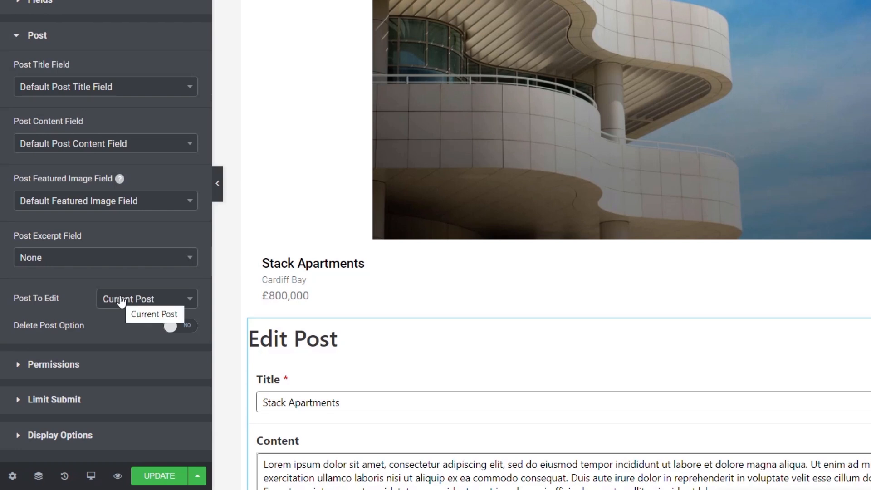
{"action": "left_click", "coordinate": [126, 300]}
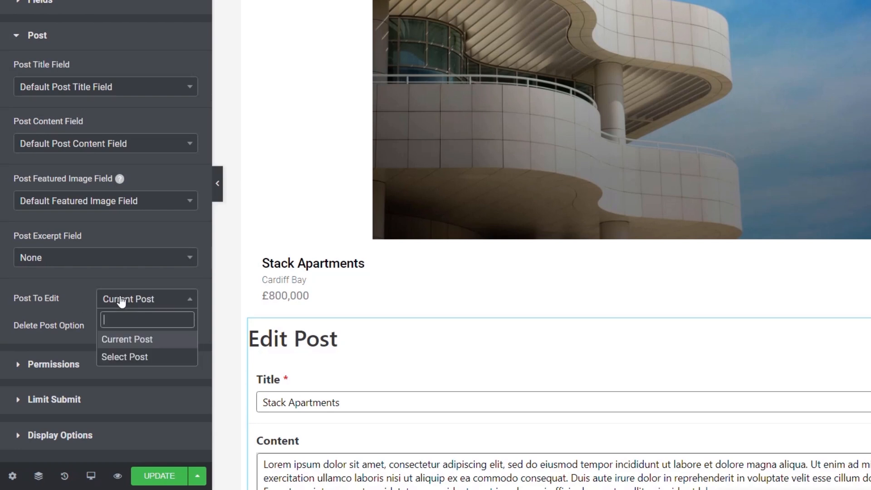
{"action": "left_click", "coordinate": [129, 343]}
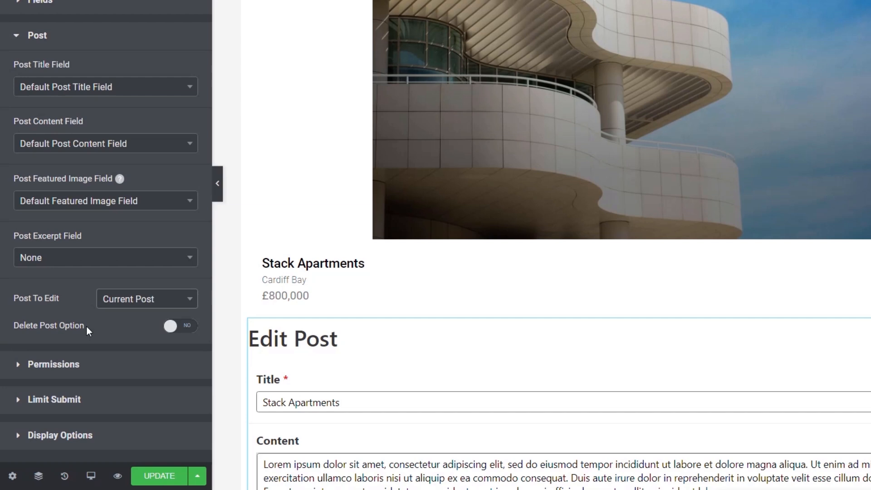
Remove the specific user from the Select By User permission, leaving the Administrator role.
{"action": "left_click", "coordinate": [71, 364]}
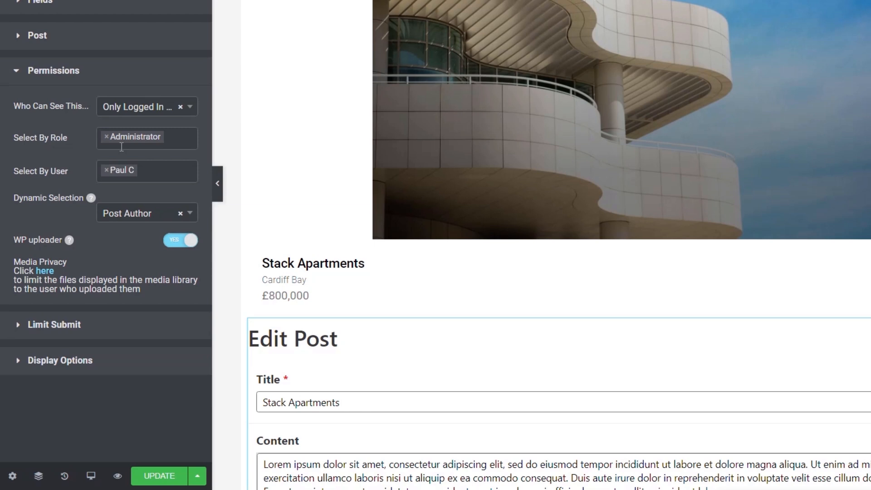
{"action": "left_click", "coordinate": [107, 173]}
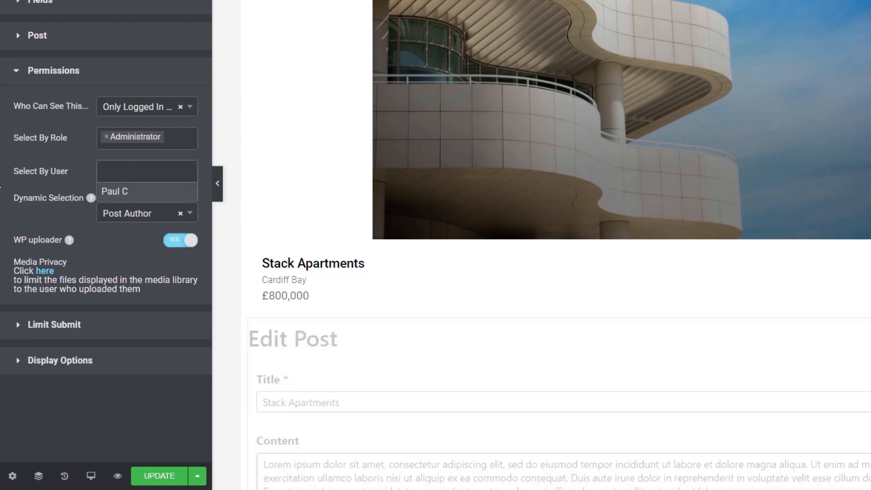
{"action": "left_click", "coordinate": [109, 246]}
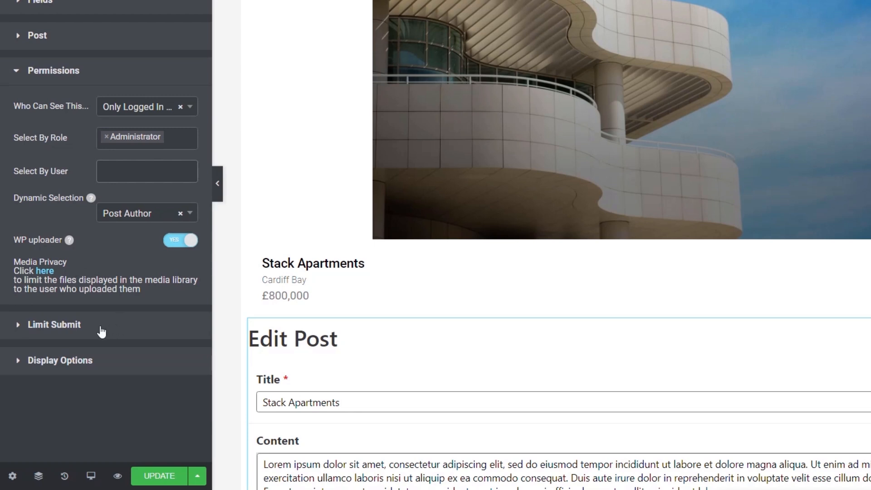
Enable Show in Modal for the edit form and update the template without adding display conditions.
{"action": "left_click", "coordinate": [57, 363]}
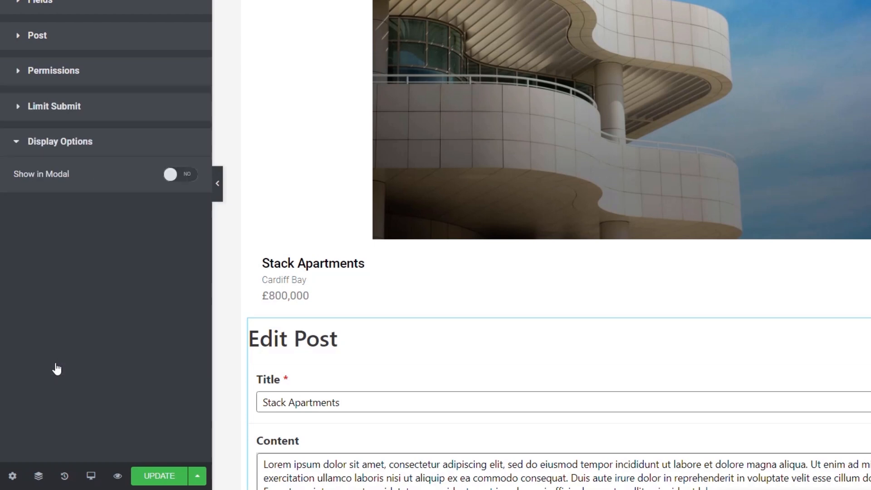
{"action": "left_click", "coordinate": [186, 178]}
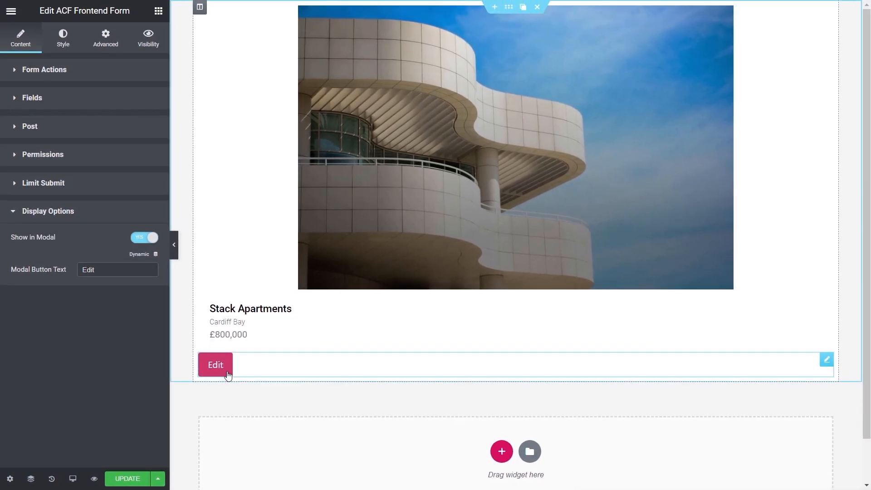
{"action": "left_click", "coordinate": [126, 480]}
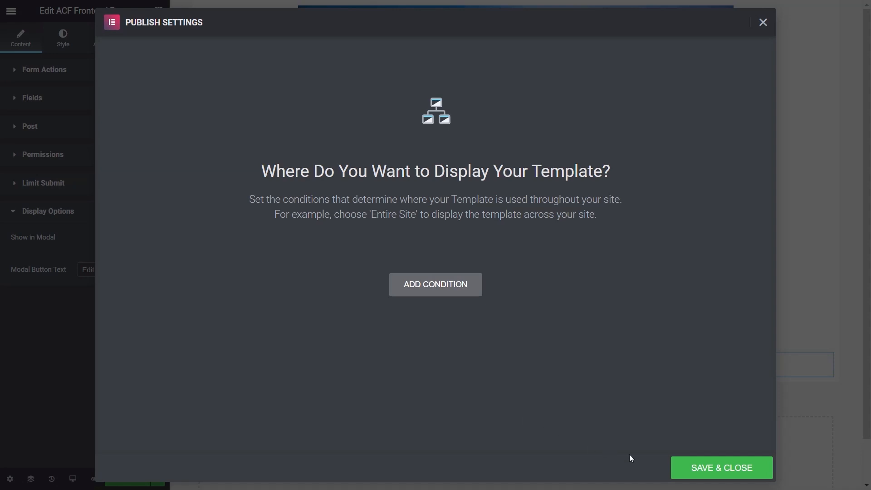
{"action": "left_click", "coordinate": [754, 470]}
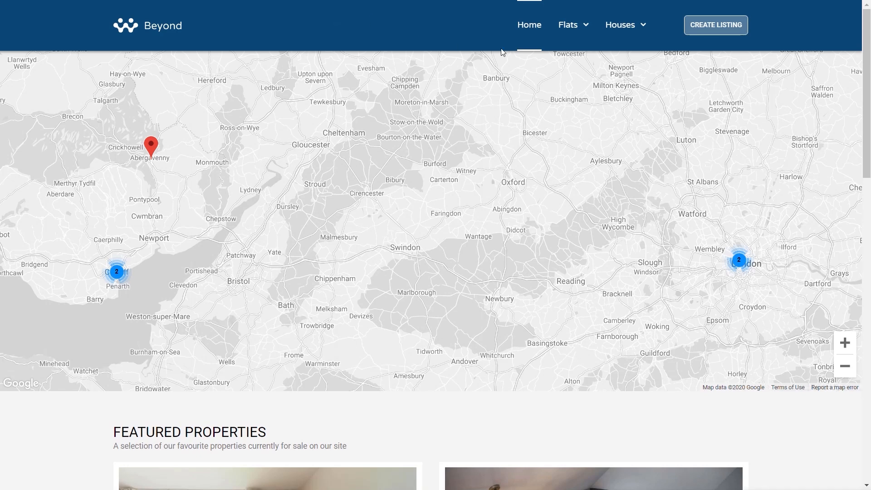
Go to the Flats listing and open the edit form for Apartment of Doom.
{"action": "mouse_move", "coordinate": [561, 32]}
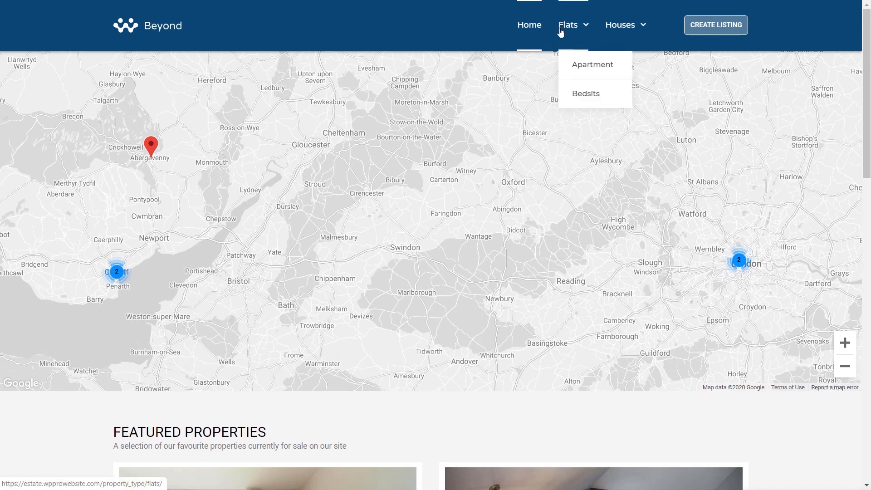
{"action": "left_click", "coordinate": [574, 29]}
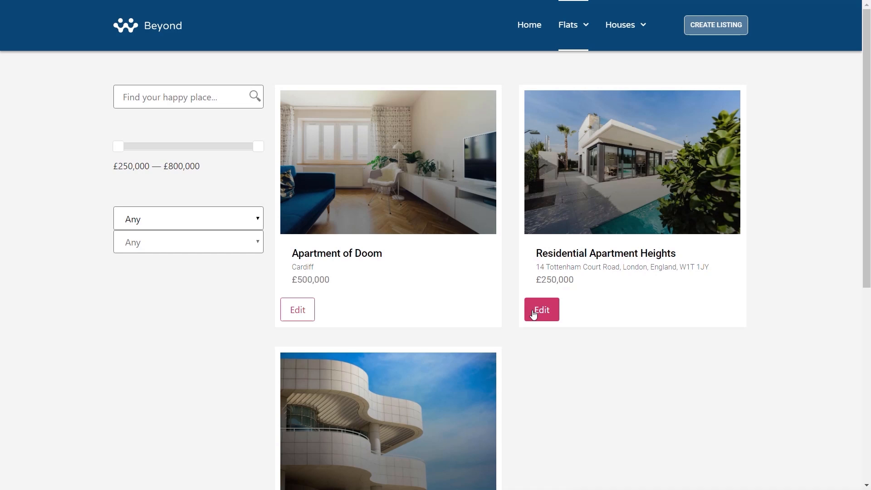
{"action": "left_click", "coordinate": [304, 307]}
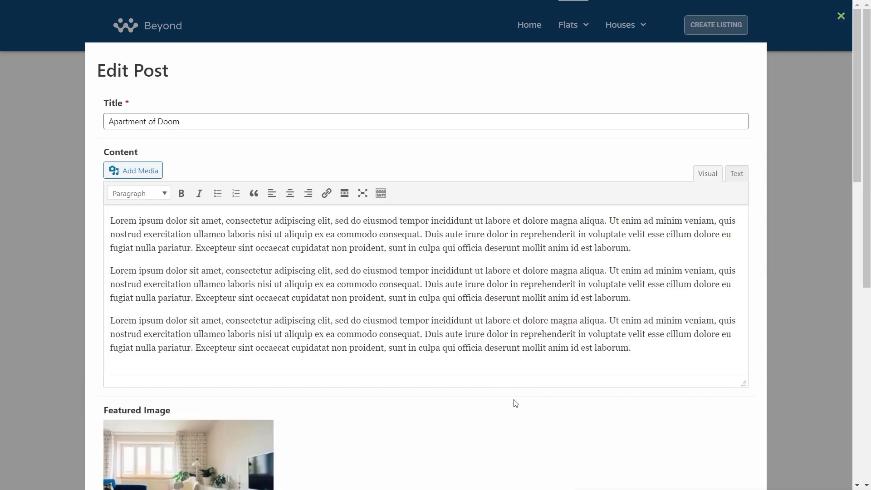
Replace the Apartment of Doom's property agent with the other listed agent and update the listing.
{"action": "scroll", "coordinate": [515, 402], "scroll_direction": "down", "scroll_amount": 8}
{"action": "scroll", "coordinate": [560, 322], "scroll_direction": "down", "scroll_amount": 5}
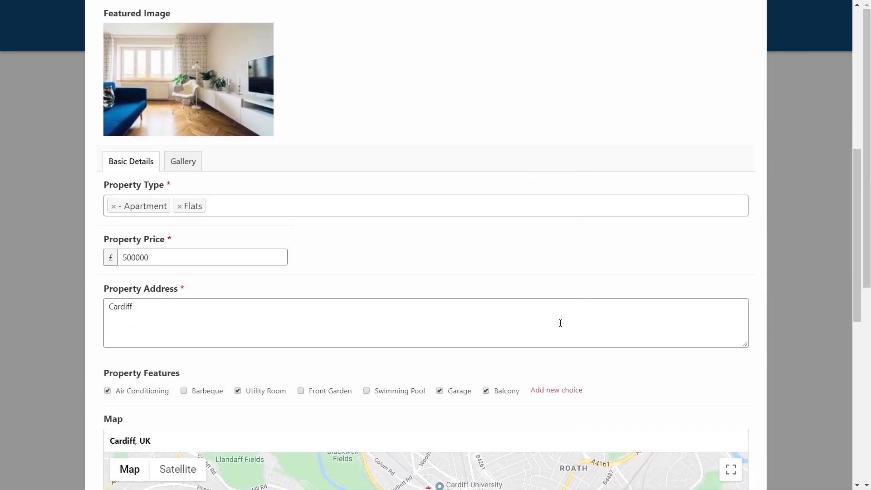
{"action": "scroll", "coordinate": [560, 322], "scroll_direction": "down", "scroll_amount": 6}
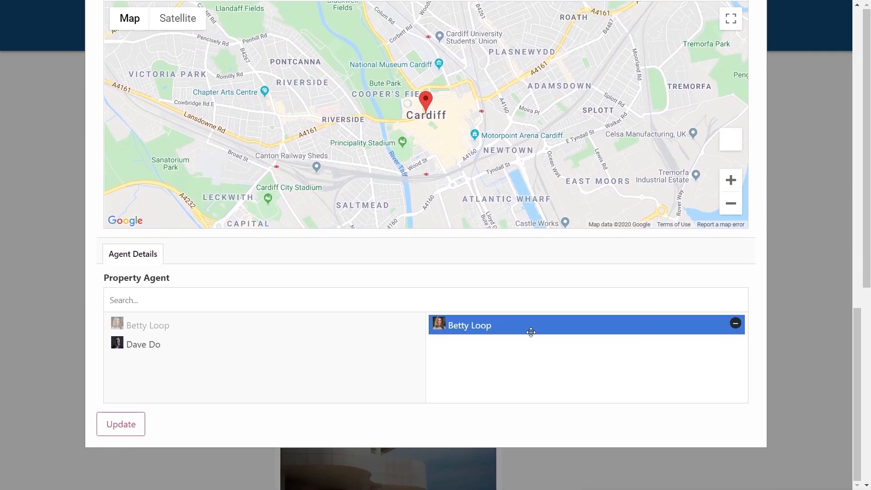
{"action": "mouse_move", "coordinate": [739, 327]}
{"action": "left_click", "coordinate": [736, 323]}
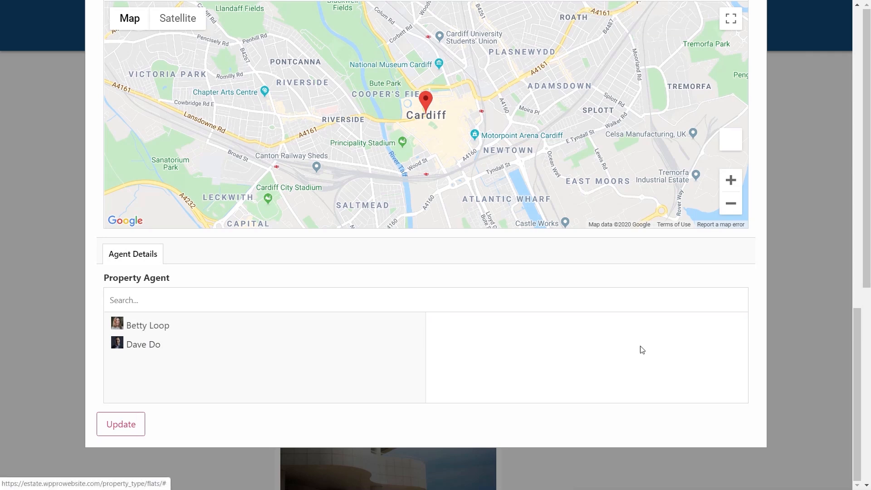
{"action": "left_click", "coordinate": [150, 346]}
{"action": "left_click", "coordinate": [129, 429]}
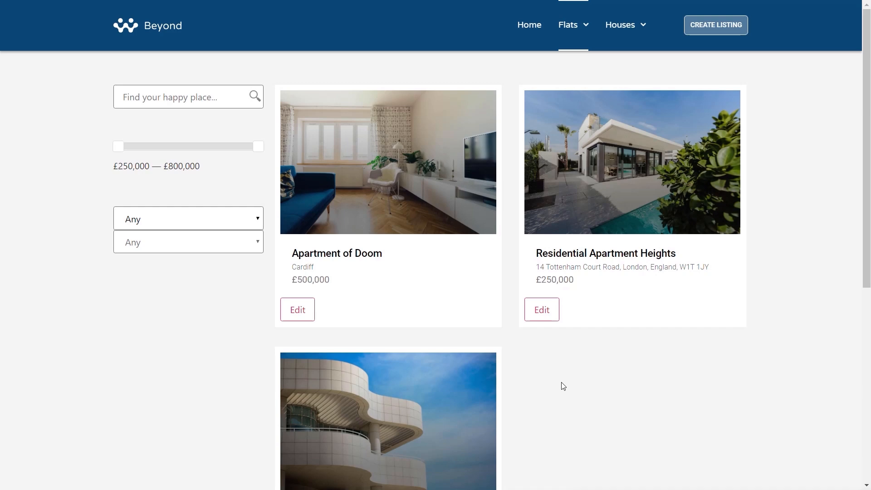
Open the Apartment of Doom property page and scroll through its details to check the edit.
{"action": "left_click", "coordinate": [366, 177]}
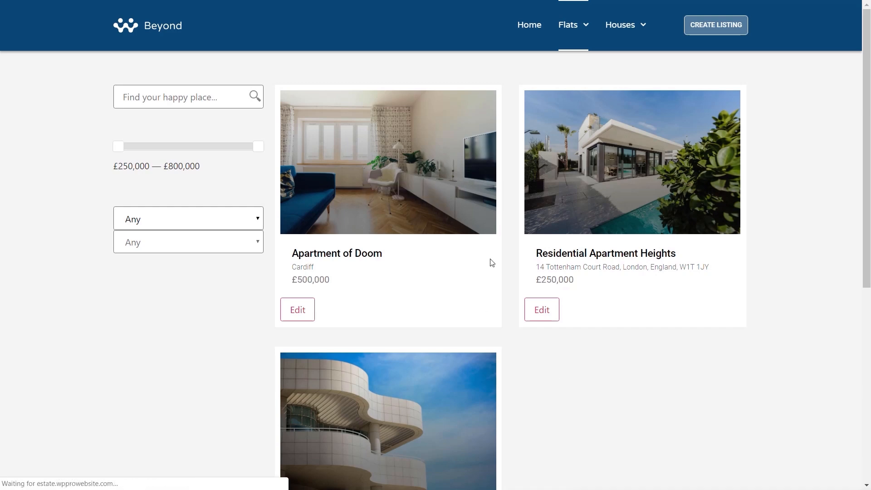
{"action": "scroll", "coordinate": [673, 343], "scroll_direction": "down", "scroll_amount": 3}
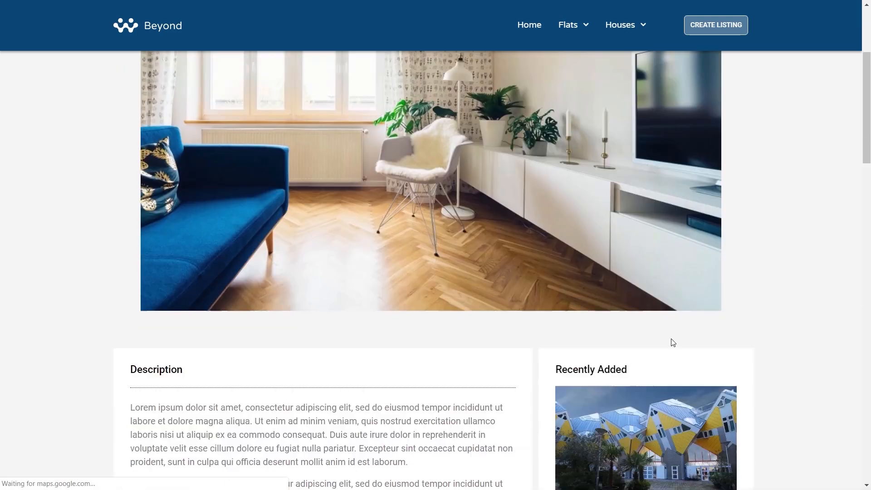
{"action": "scroll", "coordinate": [673, 343], "scroll_direction": "down", "scroll_amount": 15}
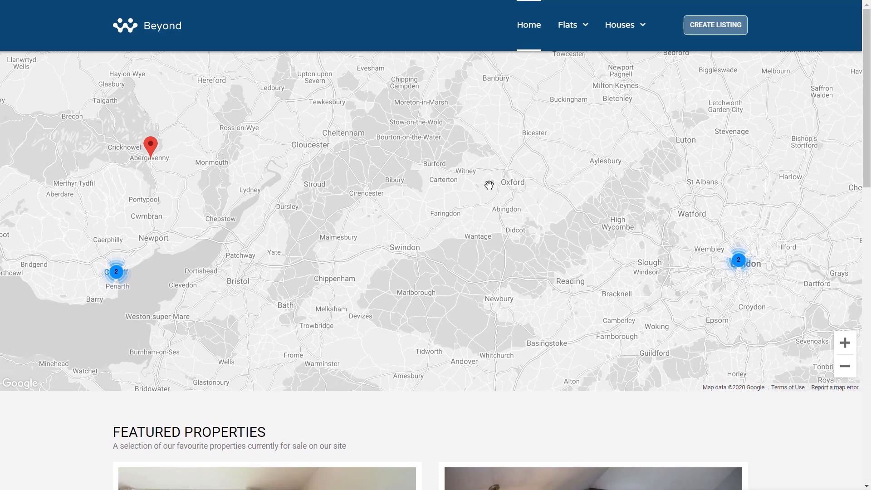
Return to the Flats listing page.
{"action": "left_click", "coordinate": [566, 26]}
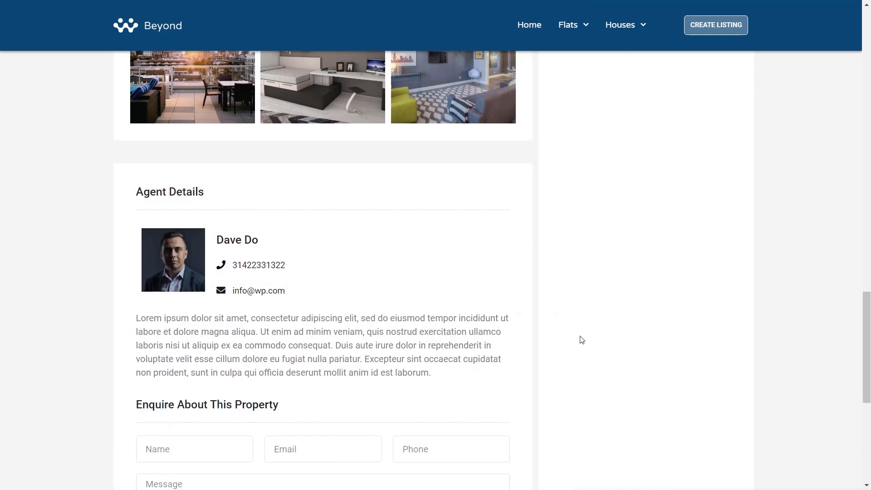
{"action": "scroll", "coordinate": [580, 337], "scroll_direction": "up", "scroll_amount": 9}
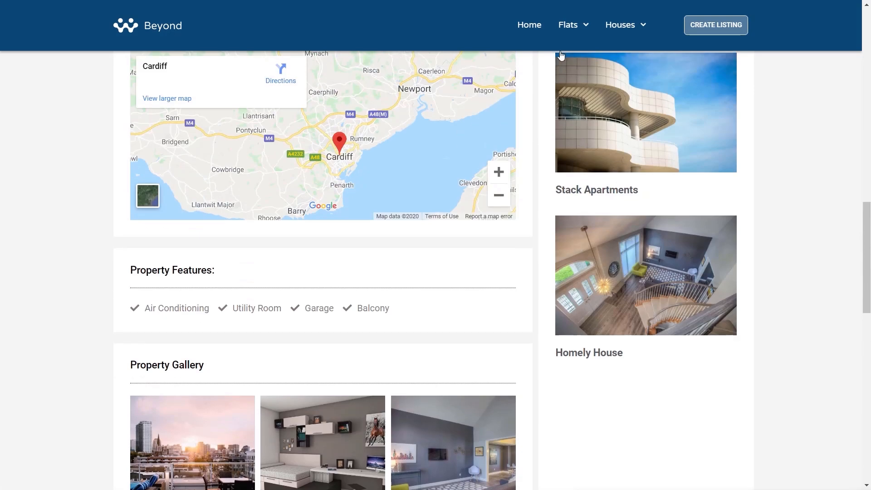
{"action": "left_click", "coordinate": [565, 30]}
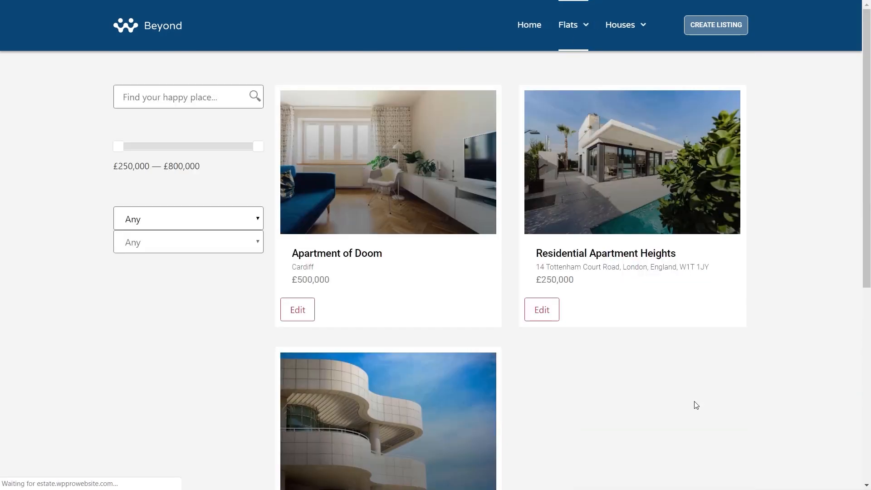